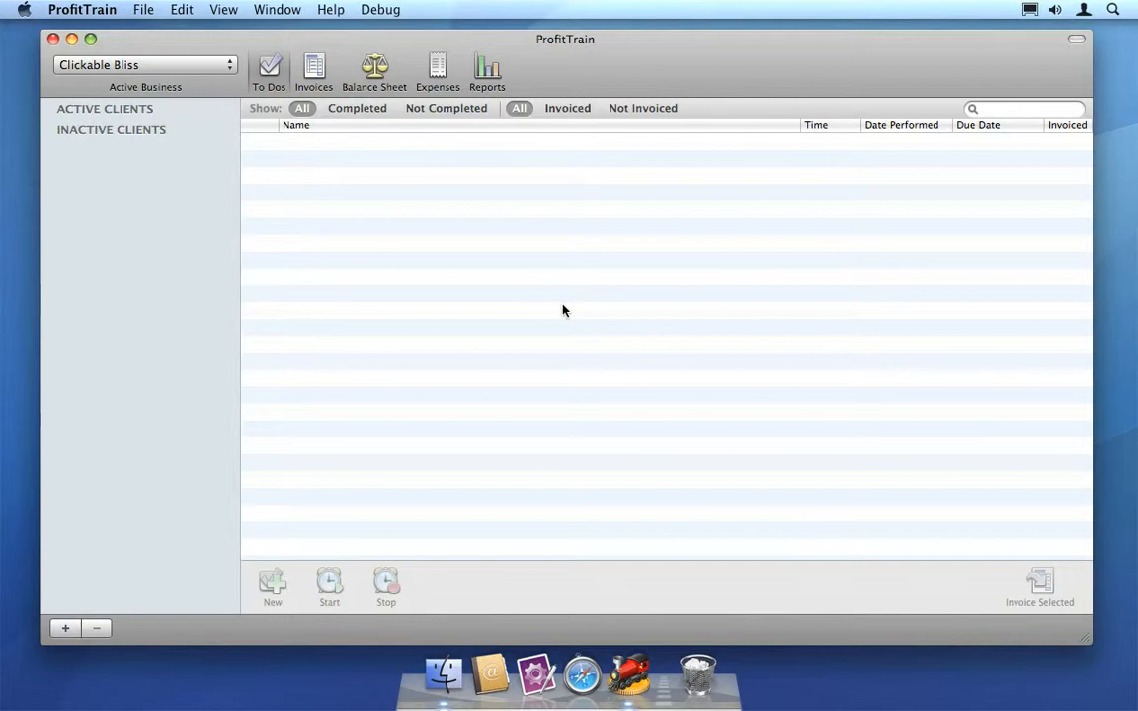
Add a new business in the Business Editor and set its company name to Night Job Inc.
{"action": "left_click", "coordinate": [197, 67]}
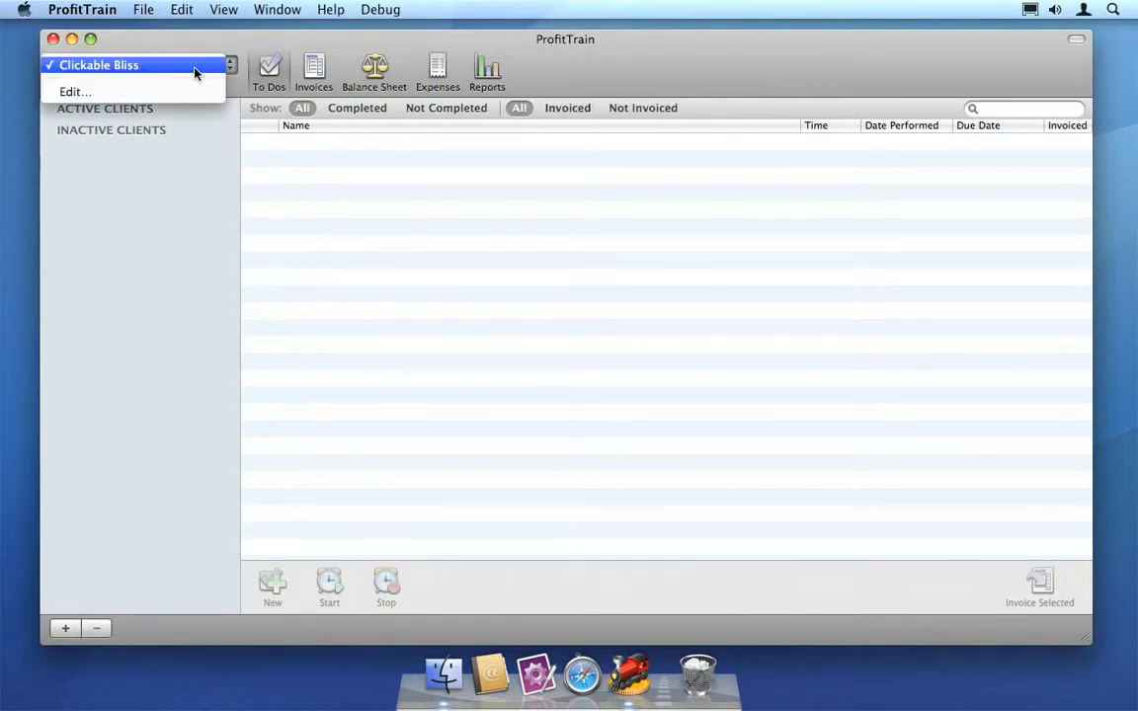
{"action": "left_click", "coordinate": [189, 91]}
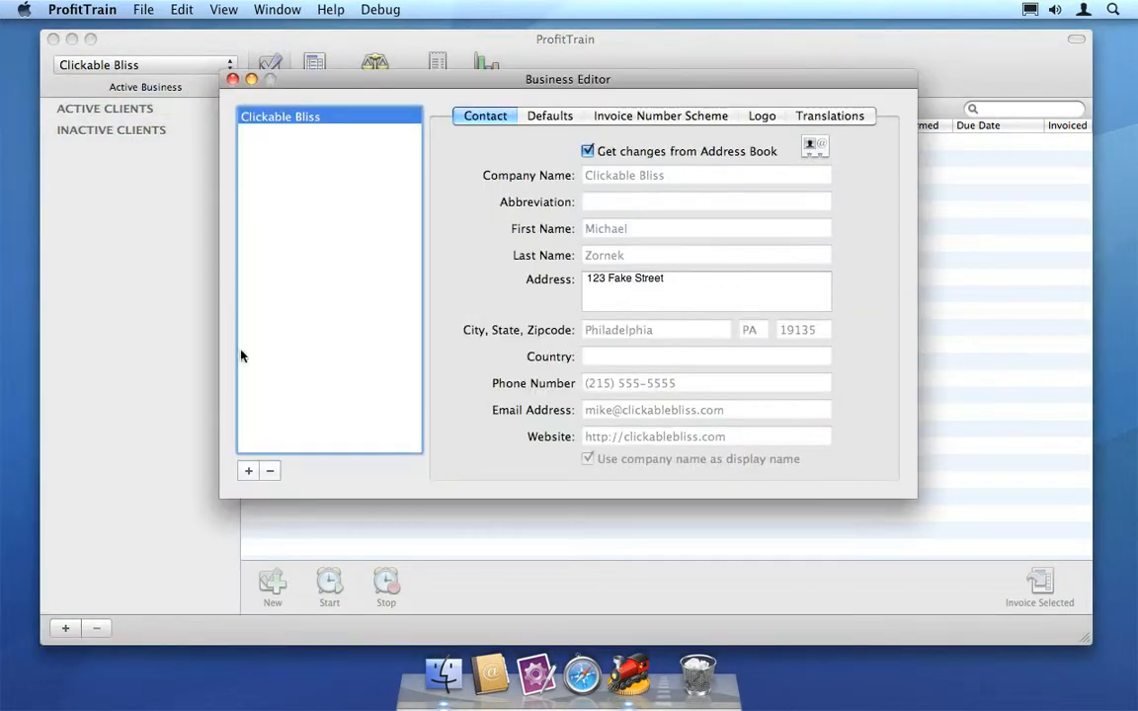
{"action": "left_click", "coordinate": [249, 471]}
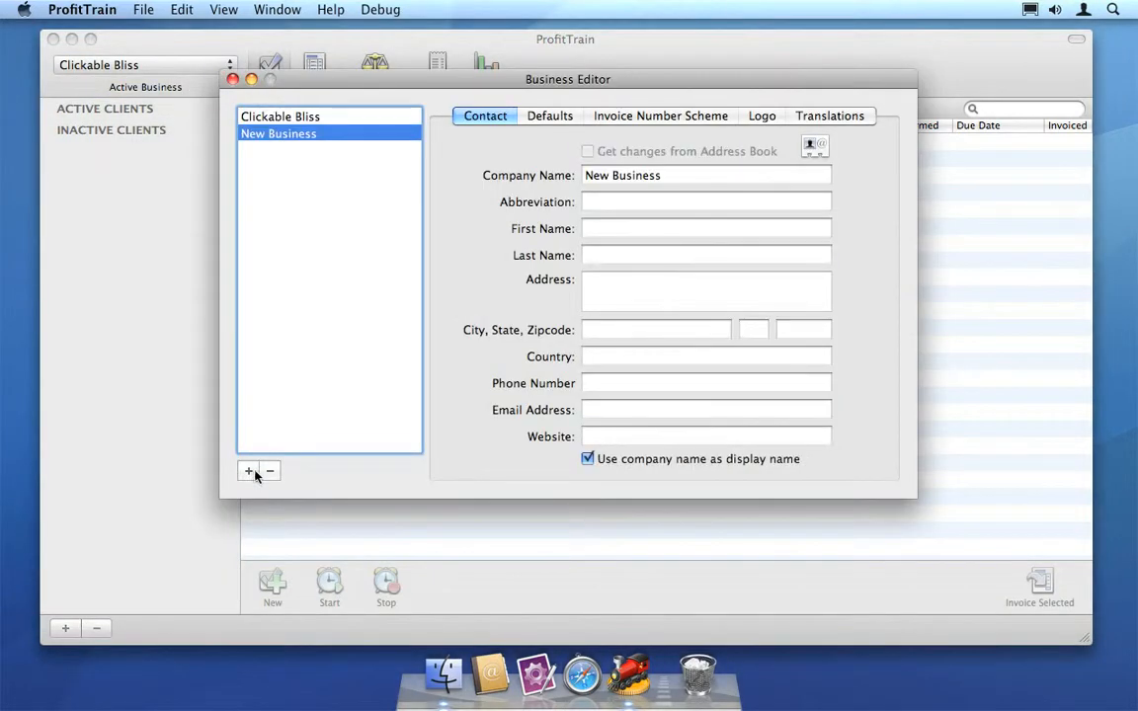
{"action": "triple_click", "coordinate": [635, 178]}
{"action": "type", "text": "Night Job Inc."}
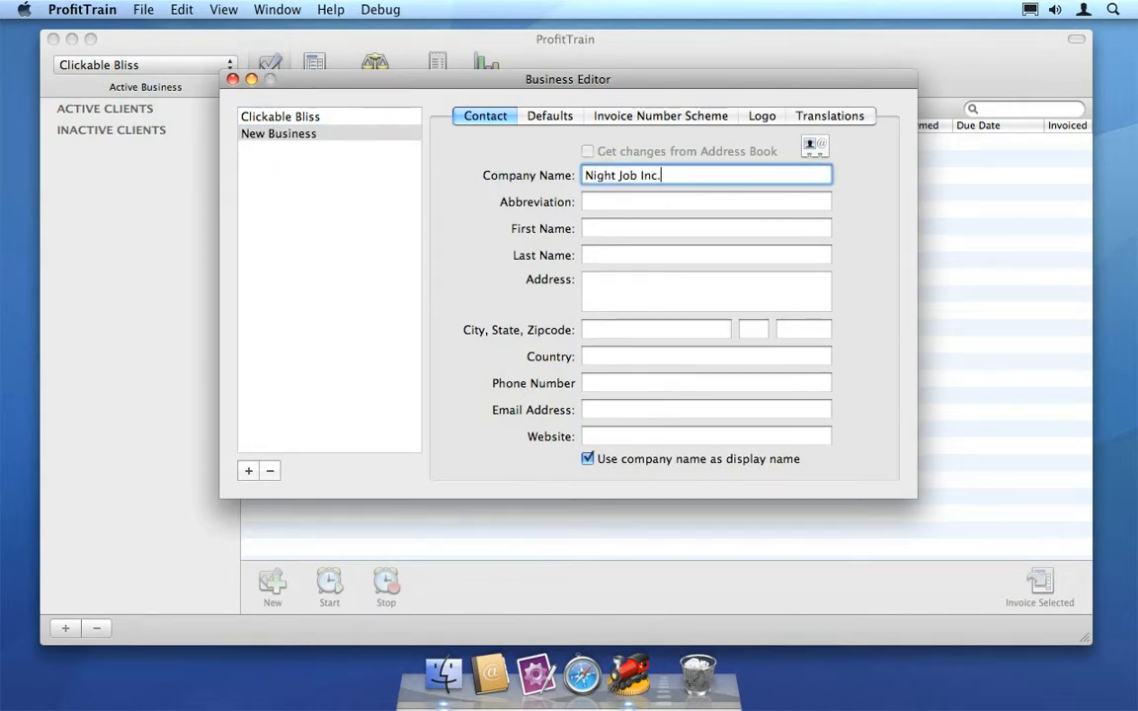
Switch the active business to Night Job Inc. and back to Clickable Bliss.
{"action": "left_click", "coordinate": [164, 36]}
{"action": "left_click", "coordinate": [170, 63]}
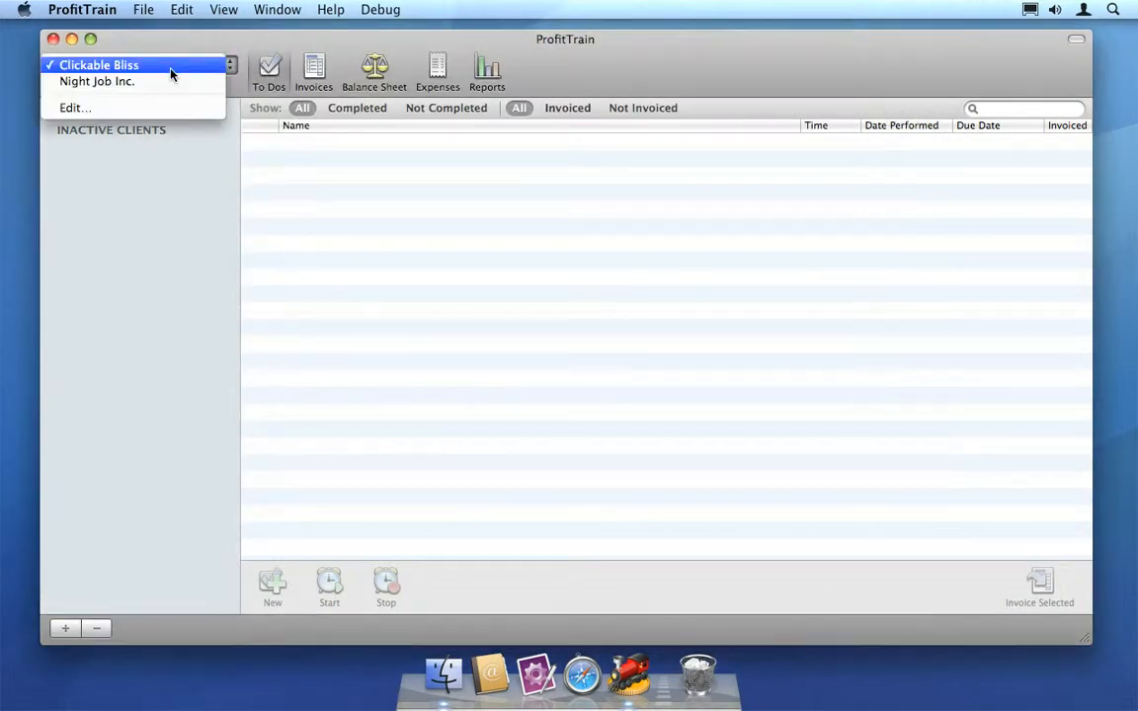
{"action": "left_click", "coordinate": [170, 81]}
{"action": "left_click", "coordinate": [170, 65]}
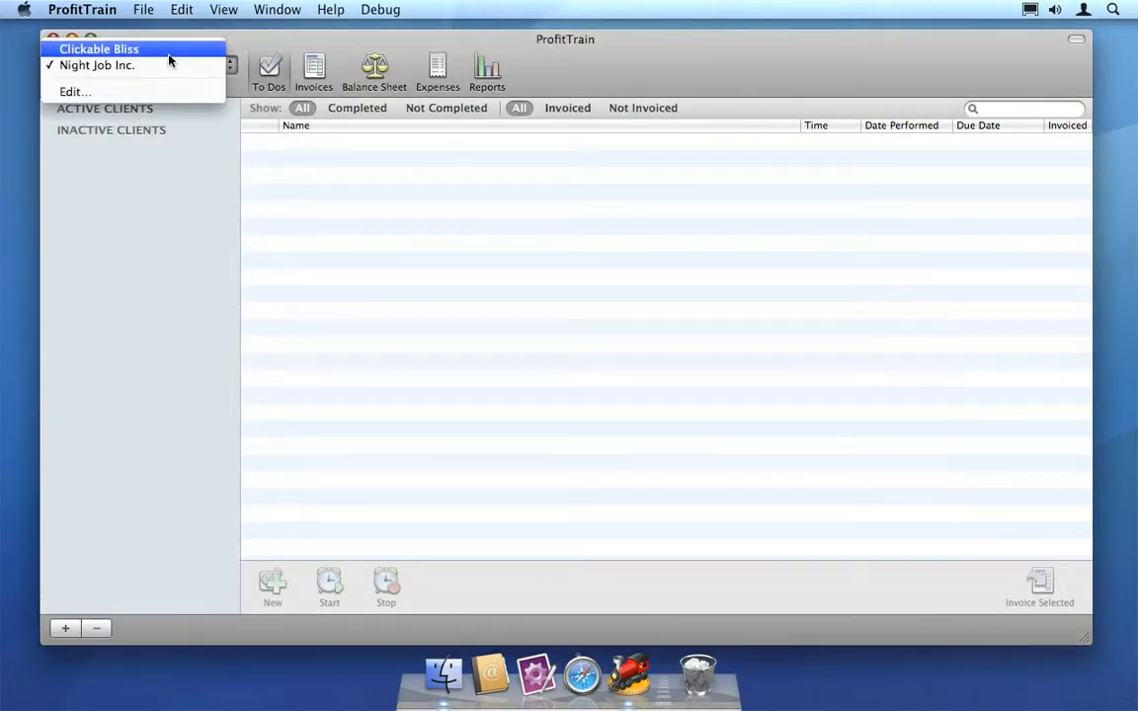
{"action": "left_click", "coordinate": [169, 55]}
Review Night Job Inc.'s default rates, invoice number scheme, logo and translation settings in the Business Editor.
{"action": "left_click", "coordinate": [274, 10]}
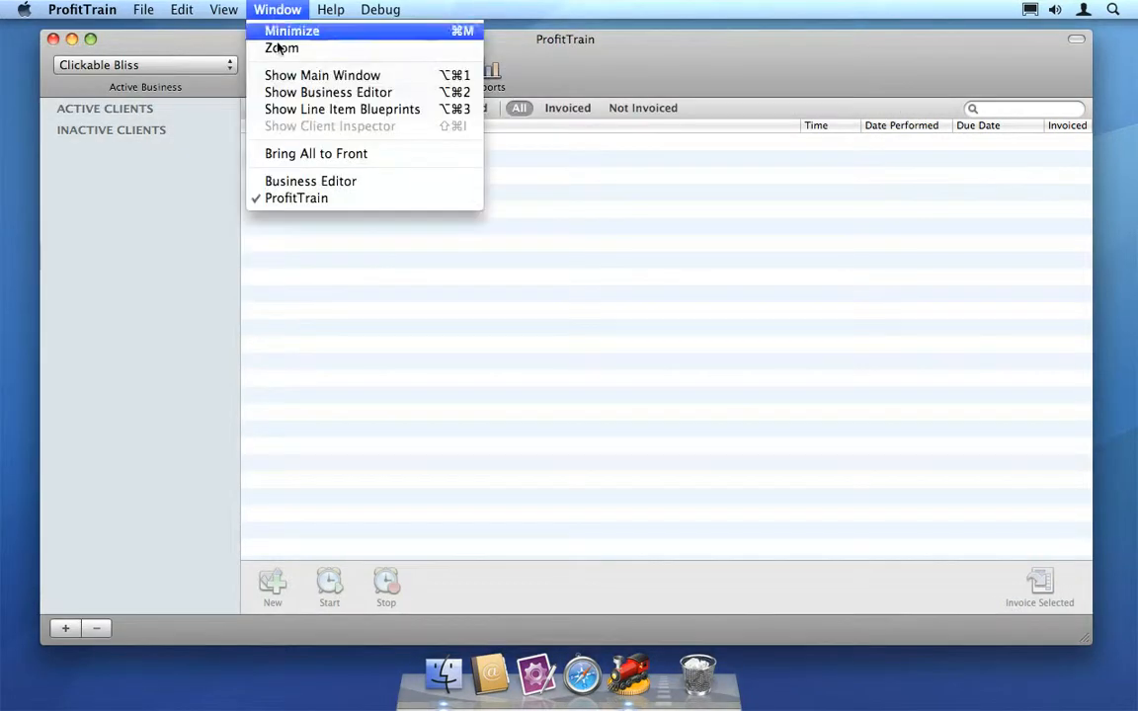
{"action": "left_click", "coordinate": [280, 90]}
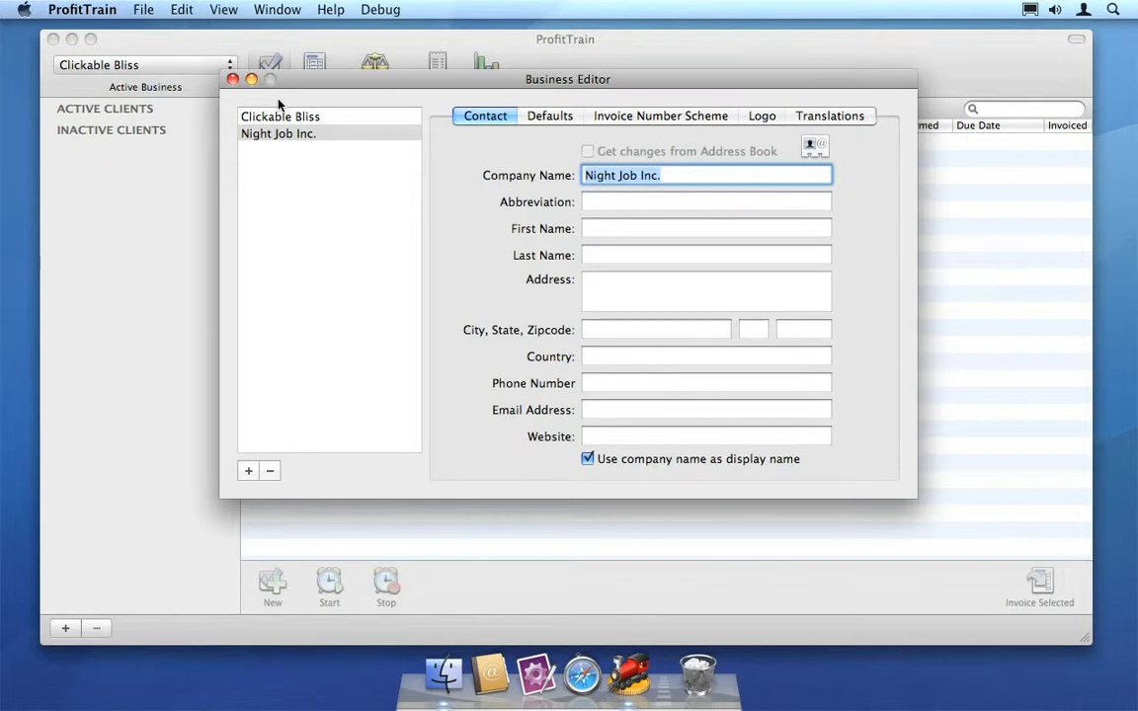
{"action": "left_click", "coordinate": [550, 117]}
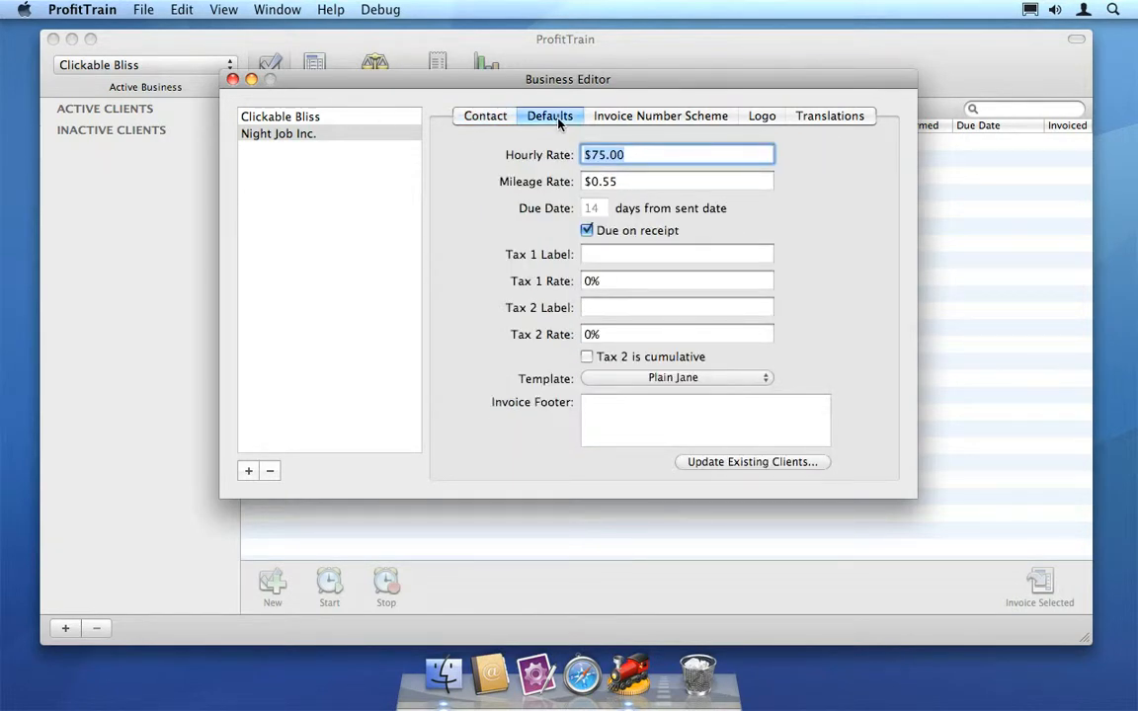
{"action": "left_click", "coordinate": [643, 117]}
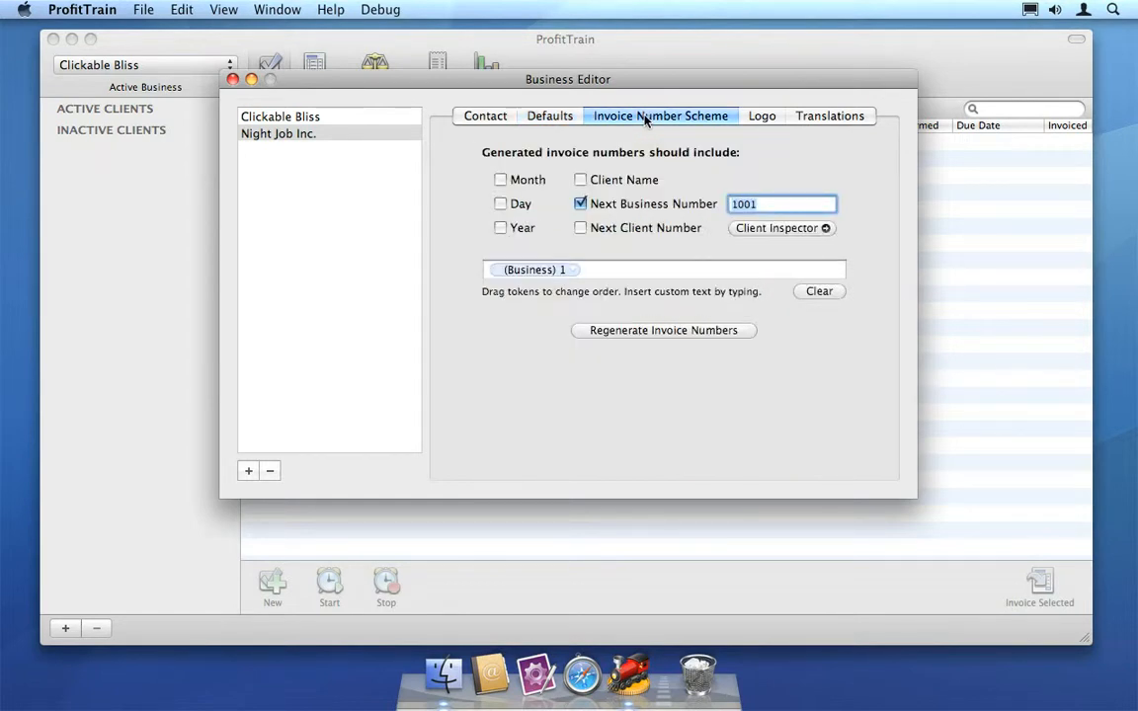
{"action": "left_click", "coordinate": [757, 120]}
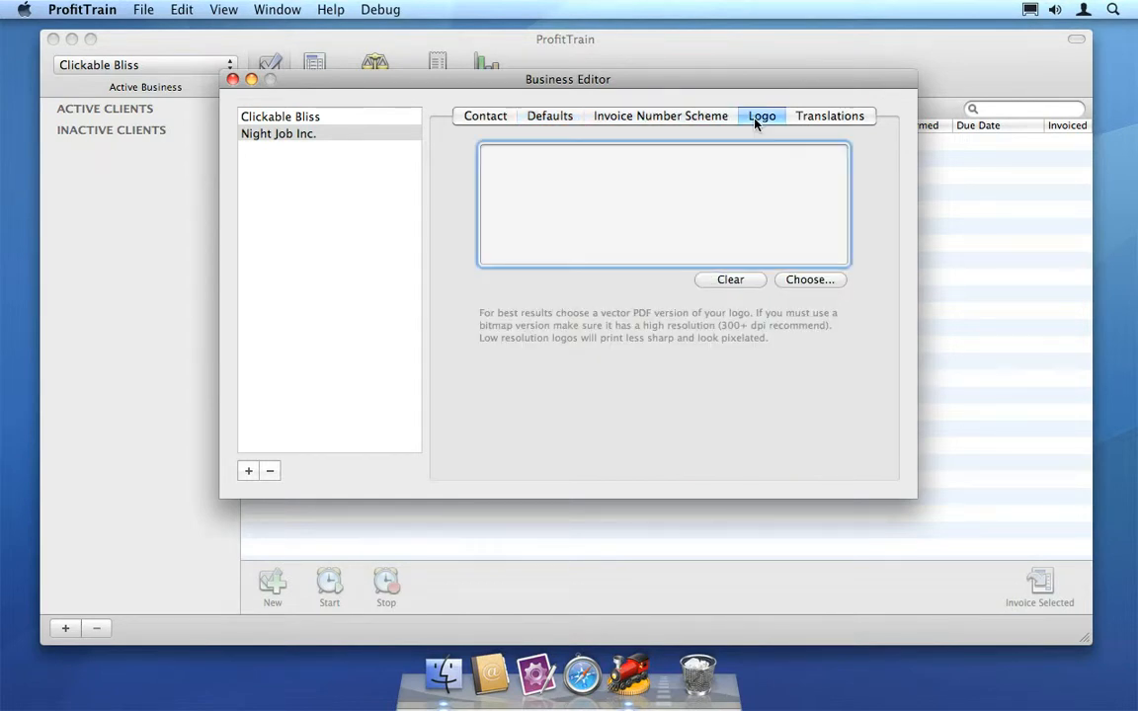
{"action": "left_click", "coordinate": [827, 117]}
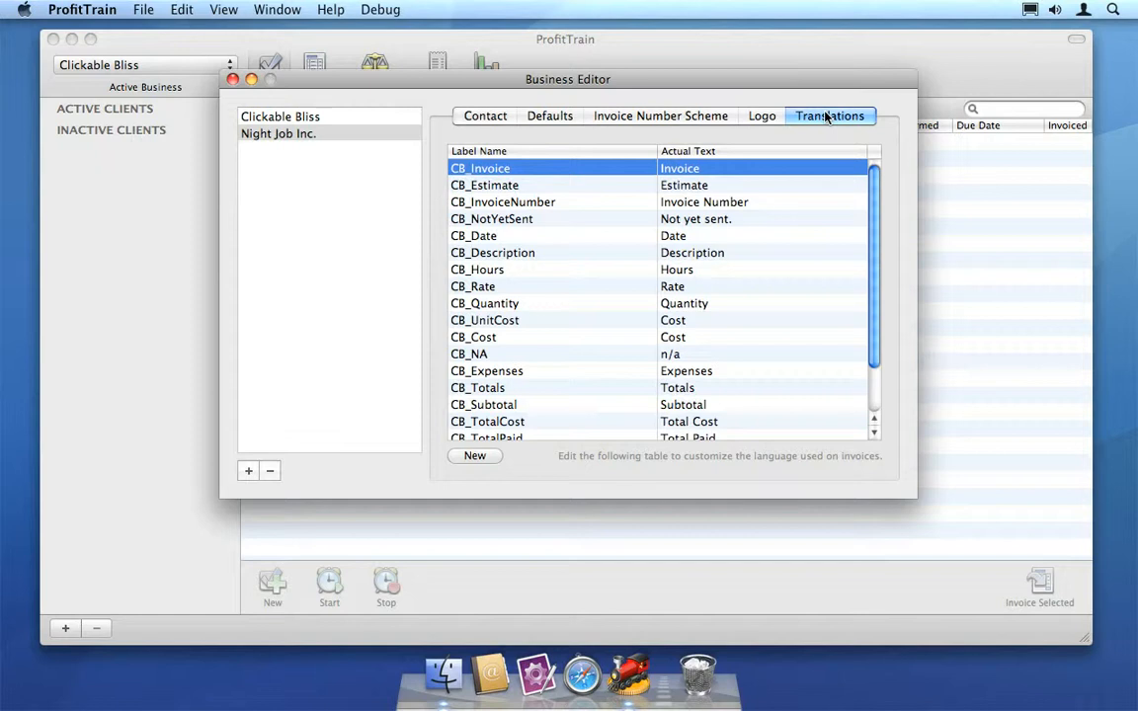
Set the Clickable Bliss logo file from the desktop as Night Job Inc.'s logo and close the Business Editor.
{"action": "left_click", "coordinate": [762, 118]}
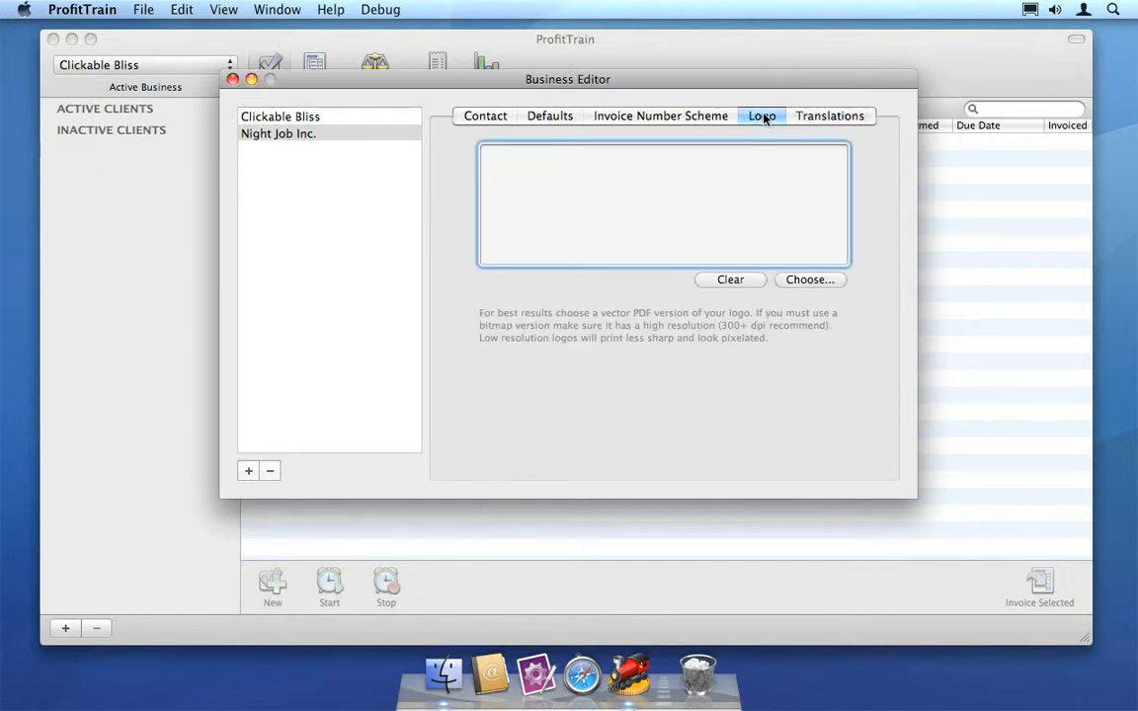
{"action": "key", "text": "F11"}
{"action": "left_click_drag", "start_coordinate": [1040, 88], "coordinate": [611, 225]}
{"action": "key", "text": "F11"}
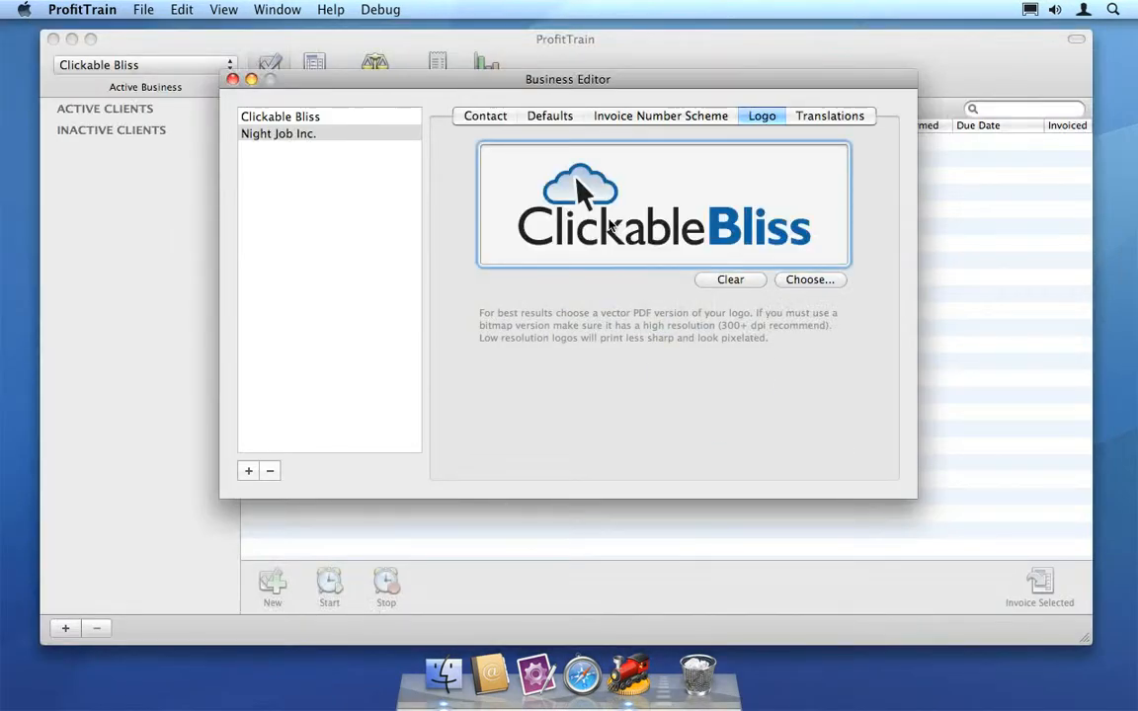
{"action": "left_click", "coordinate": [232, 79]}
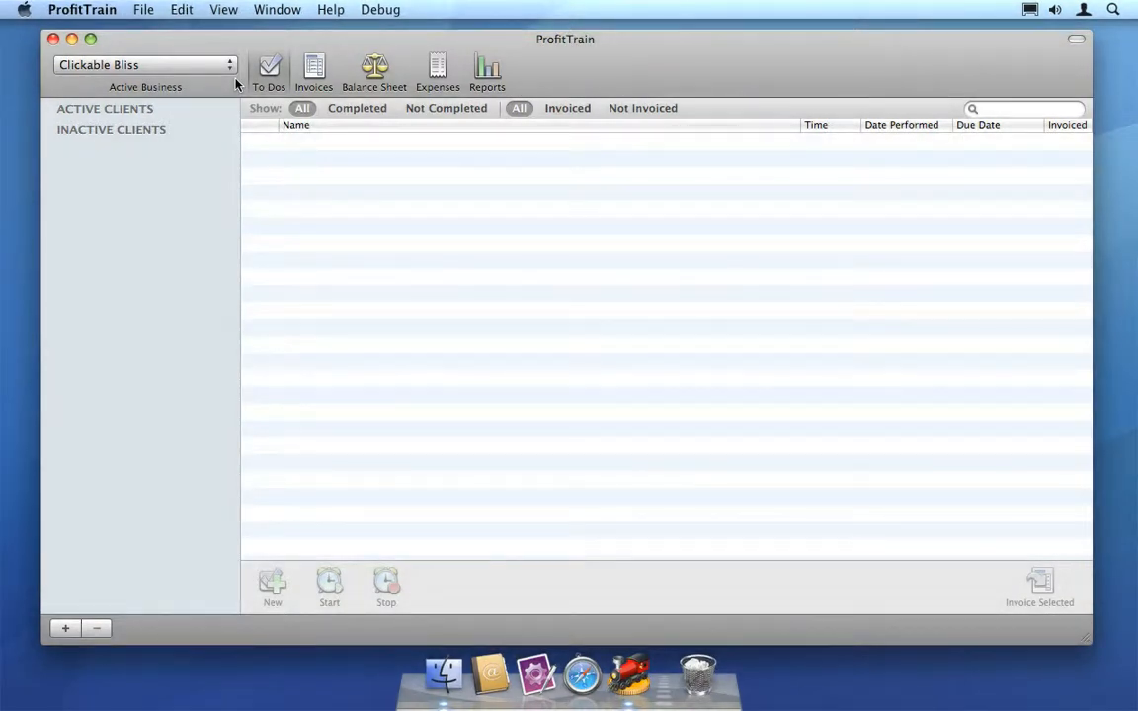
Look over the Invoices and Balance Sheet views of Clickable Bliss and return to its To Dos.
{"action": "left_click", "coordinate": [308, 79]}
{"action": "left_click", "coordinate": [356, 81]}
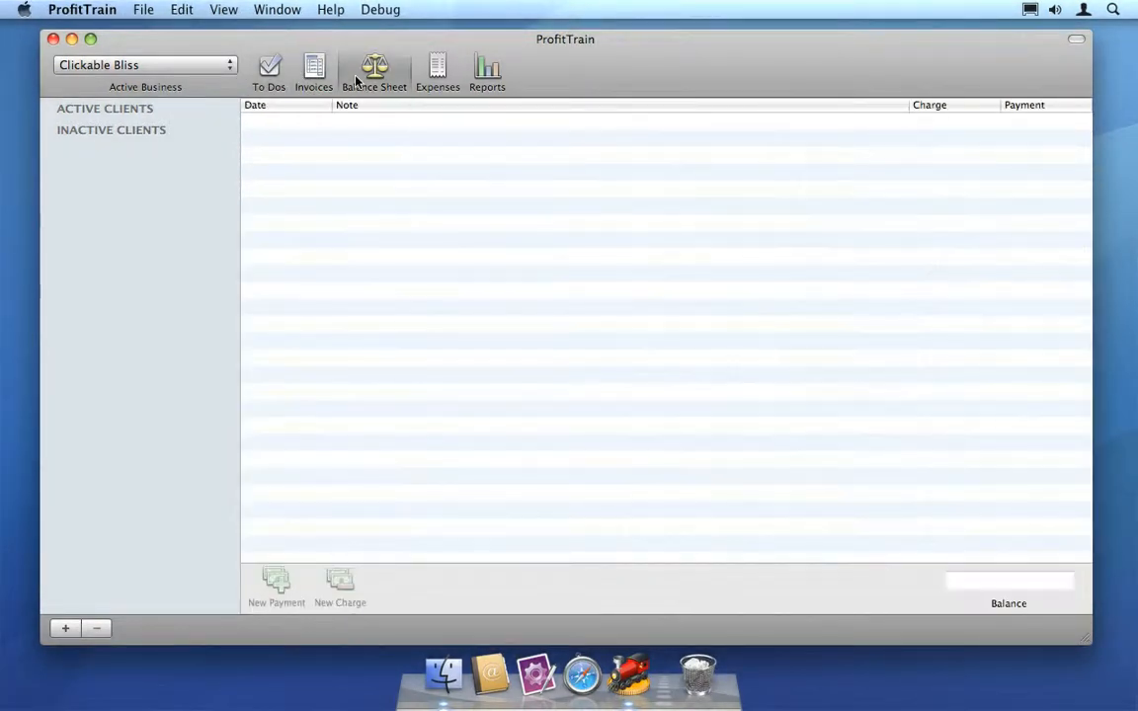
{"action": "left_click", "coordinate": [272, 69]}
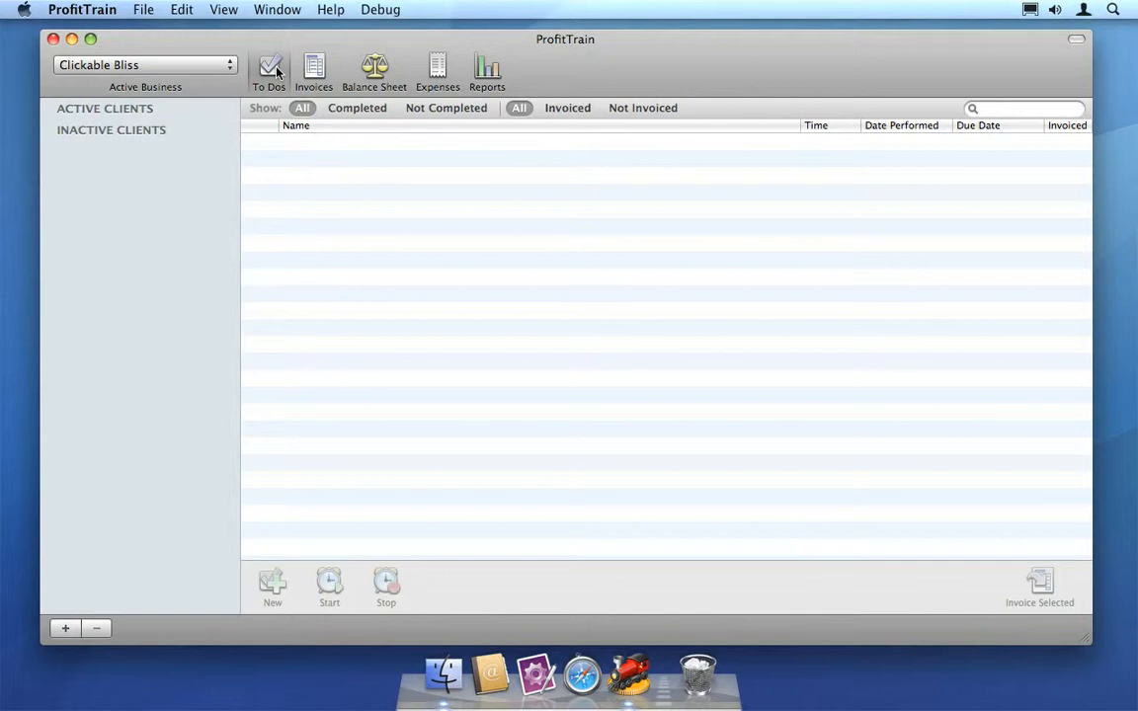
Add a new active client and review its invoice settings and defaults in the Client Inspector.
{"action": "left_click", "coordinate": [65, 628]}
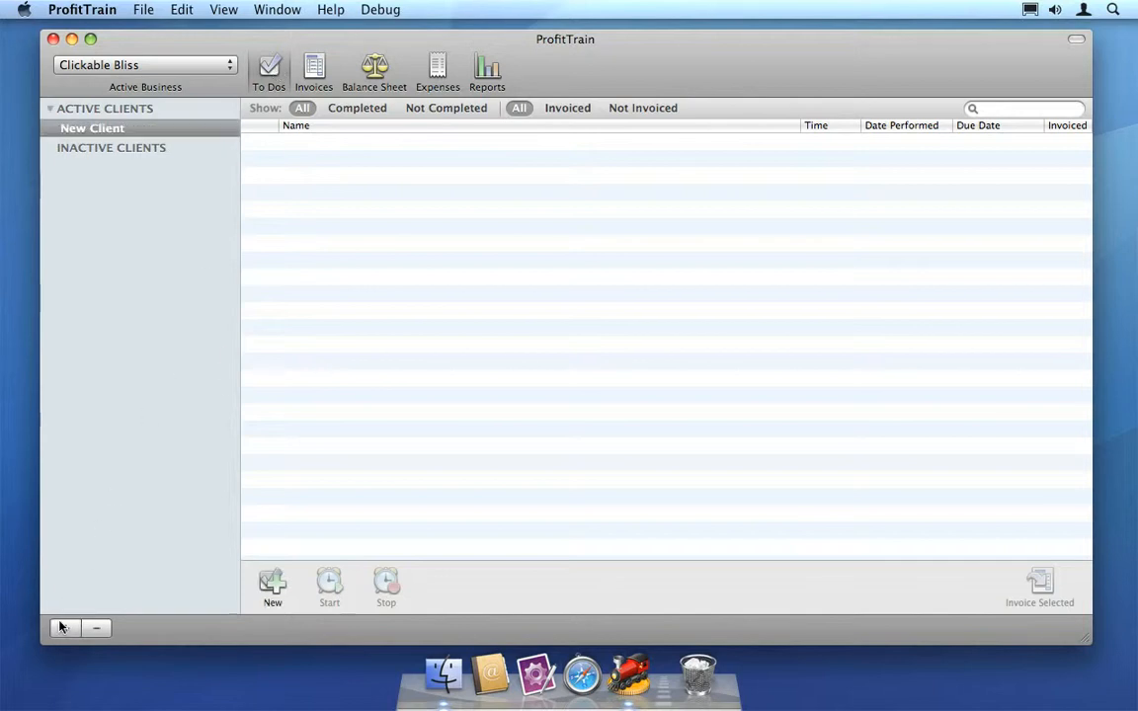
{"action": "right_click", "coordinate": [136, 129]}
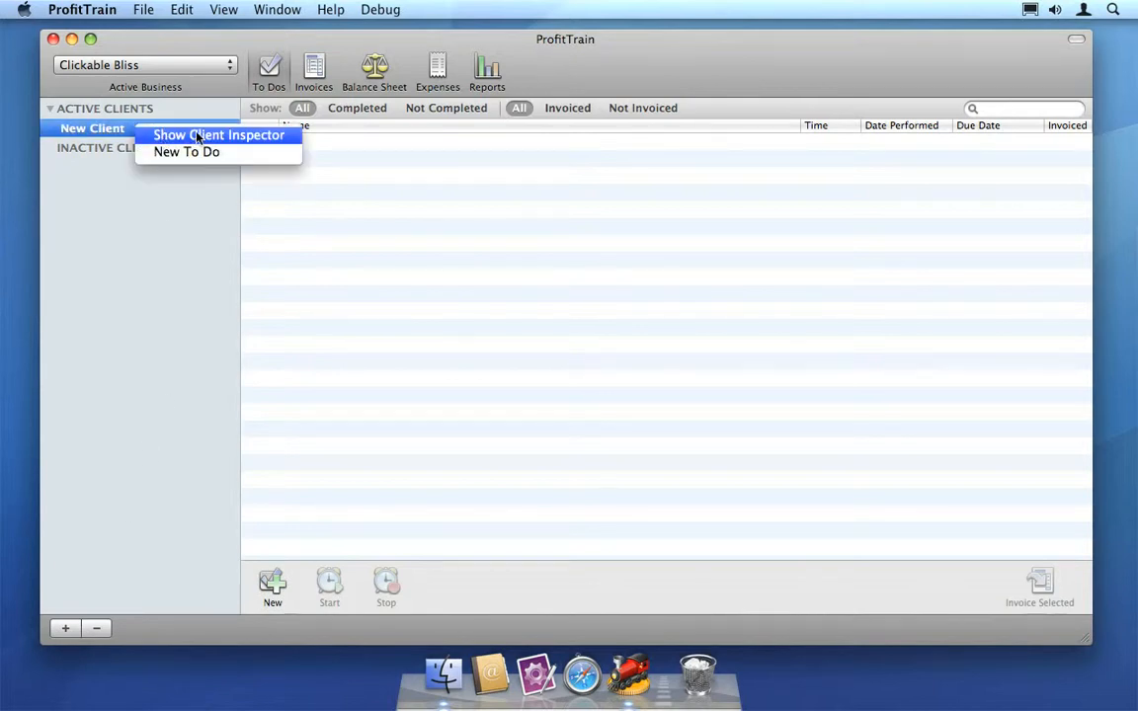
{"action": "left_click", "coordinate": [290, 141]}
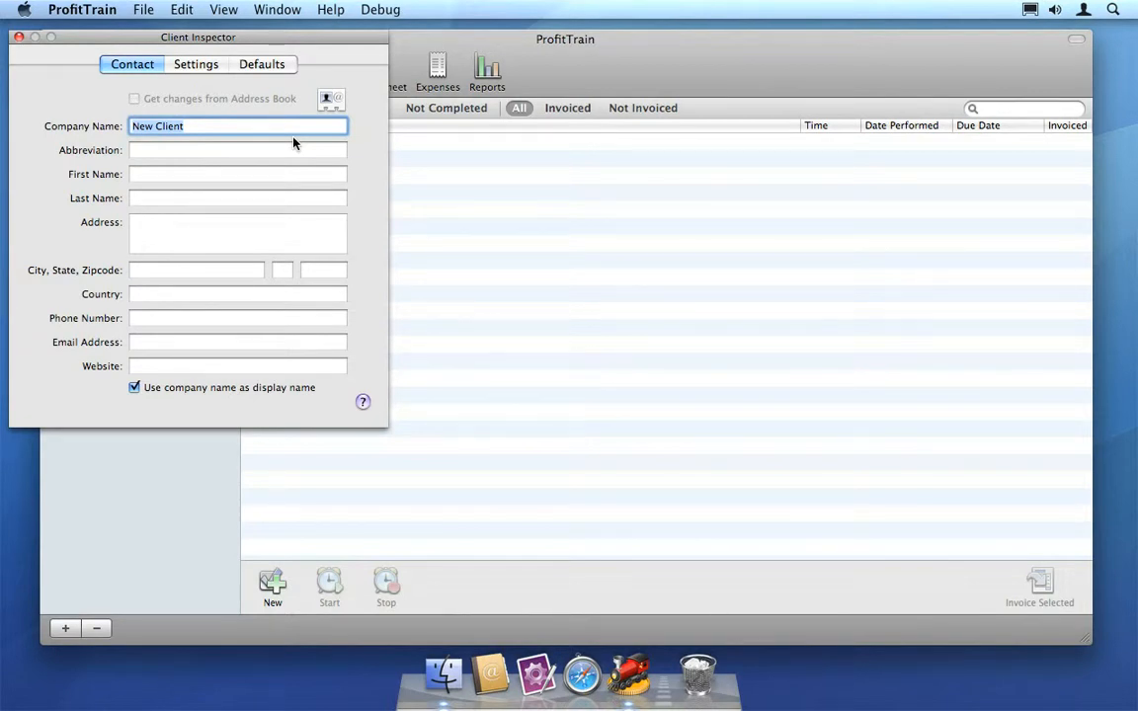
{"action": "left_click", "coordinate": [196, 63]}
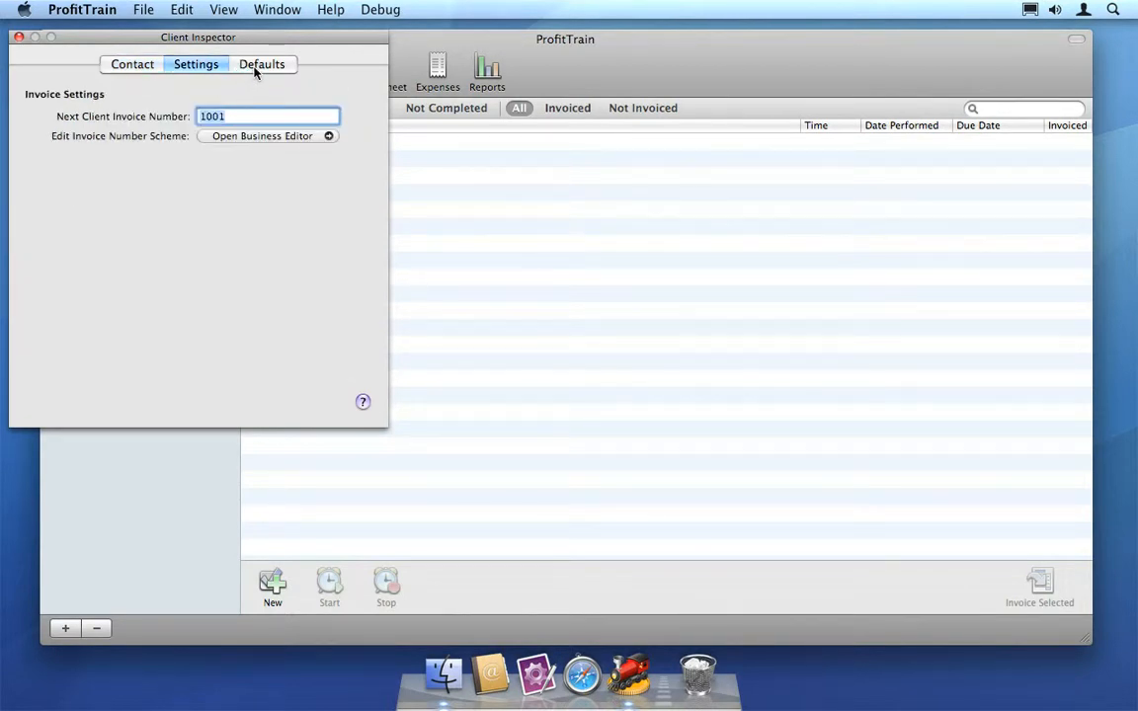
{"action": "left_click", "coordinate": [257, 66]}
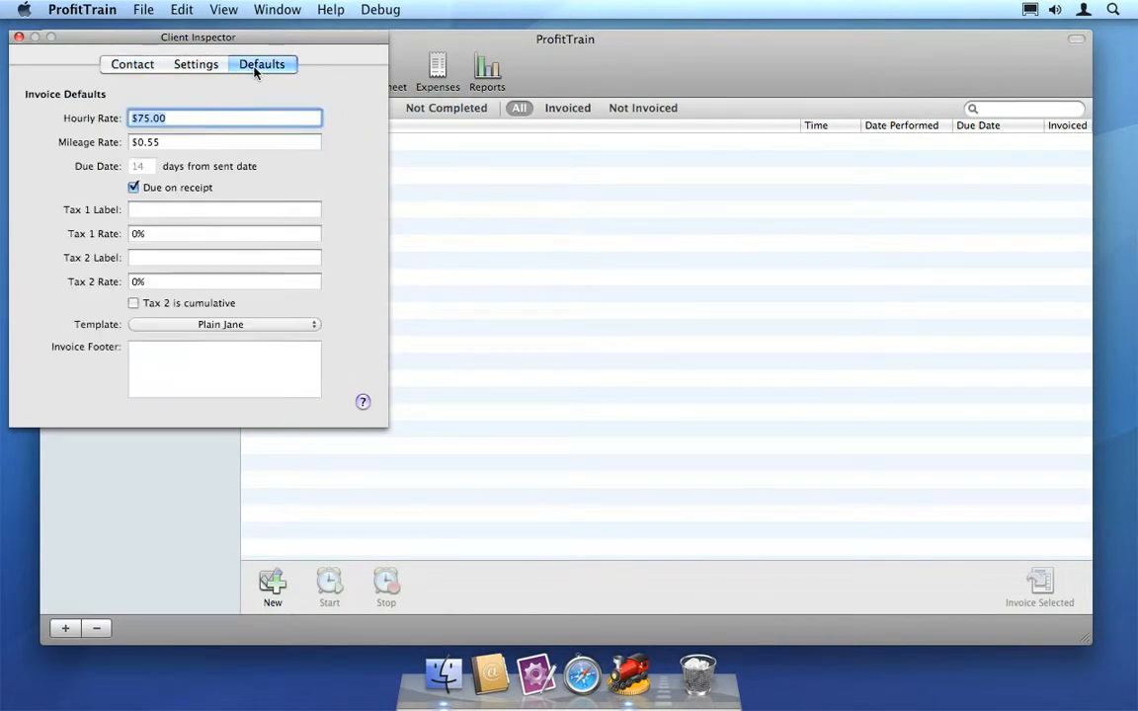
Link the new client's contact details to the Apple Inc. address book card and close the Client Inspector.
{"action": "left_click", "coordinate": [137, 67]}
{"action": "left_click", "coordinate": [336, 109]}
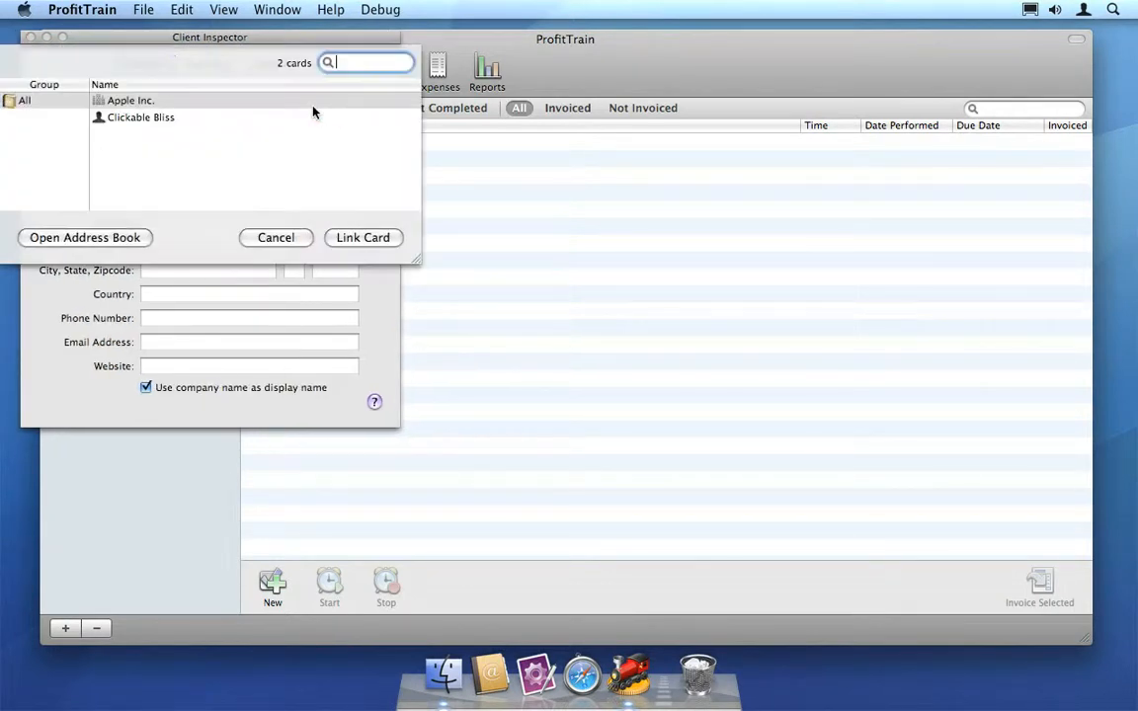
{"action": "left_click", "coordinate": [163, 102]}
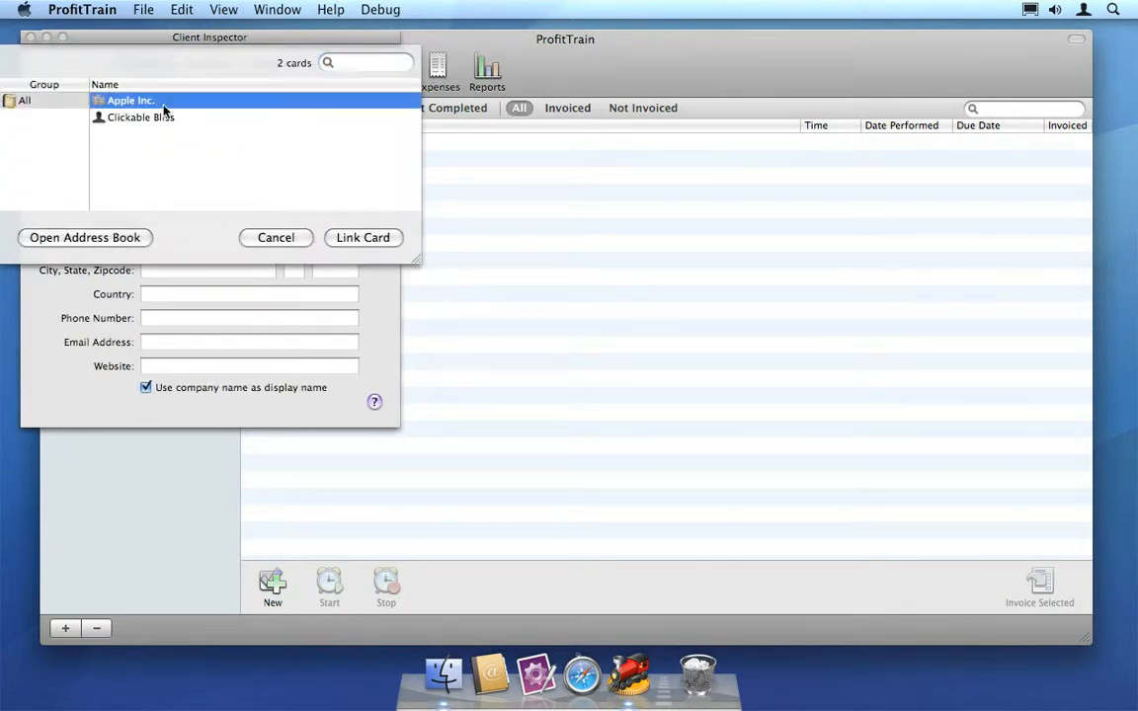
{"action": "left_click", "coordinate": [362, 239]}
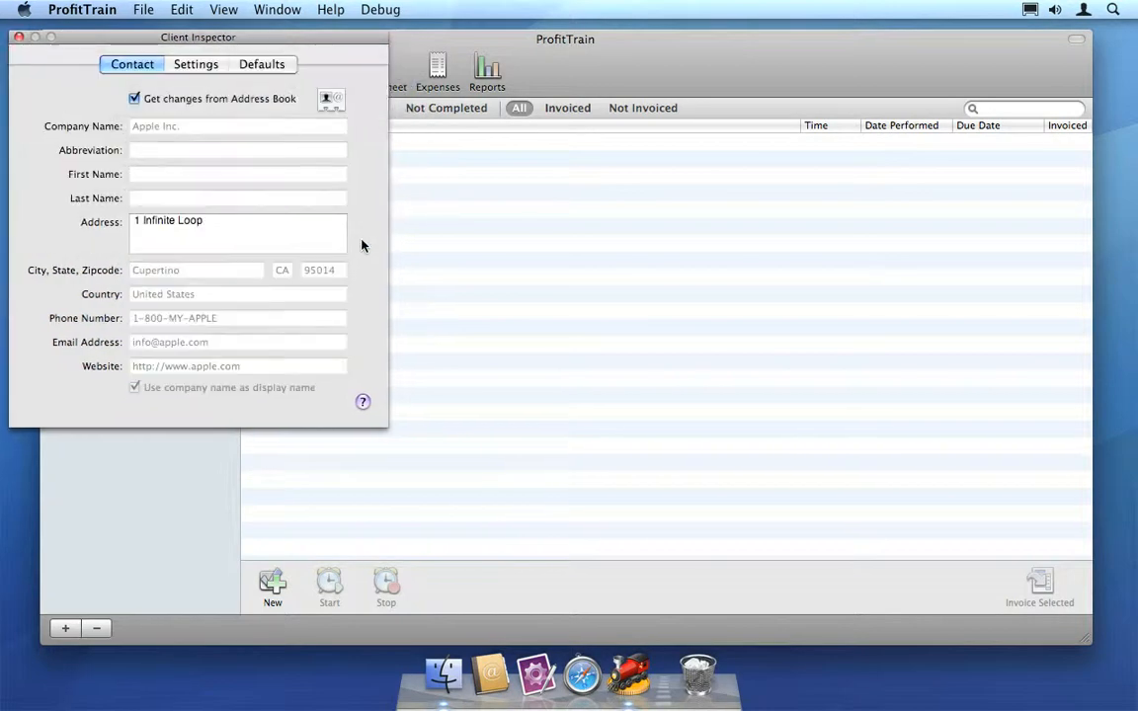
{"action": "left_click", "coordinate": [20, 38]}
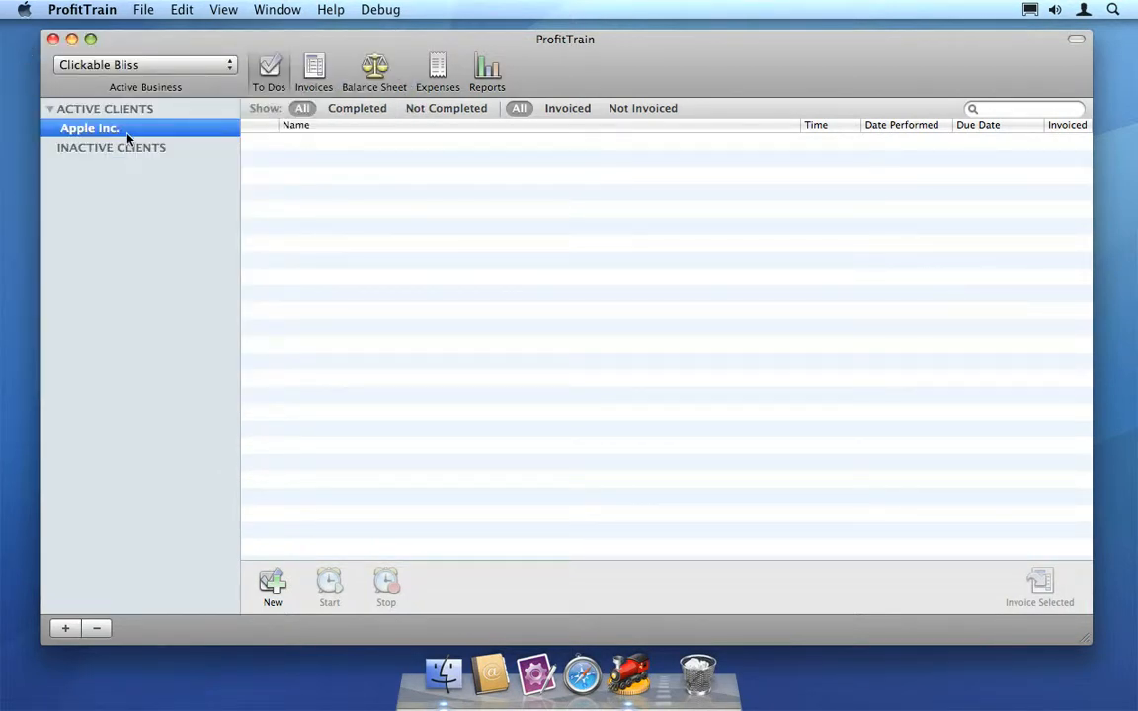
Create the to-do "Add mint stats to client's blog." for Apple Inc. with a time of 1:00.
{"action": "left_click", "coordinate": [272, 581]}
{"action": "type", "text": "Add m"}
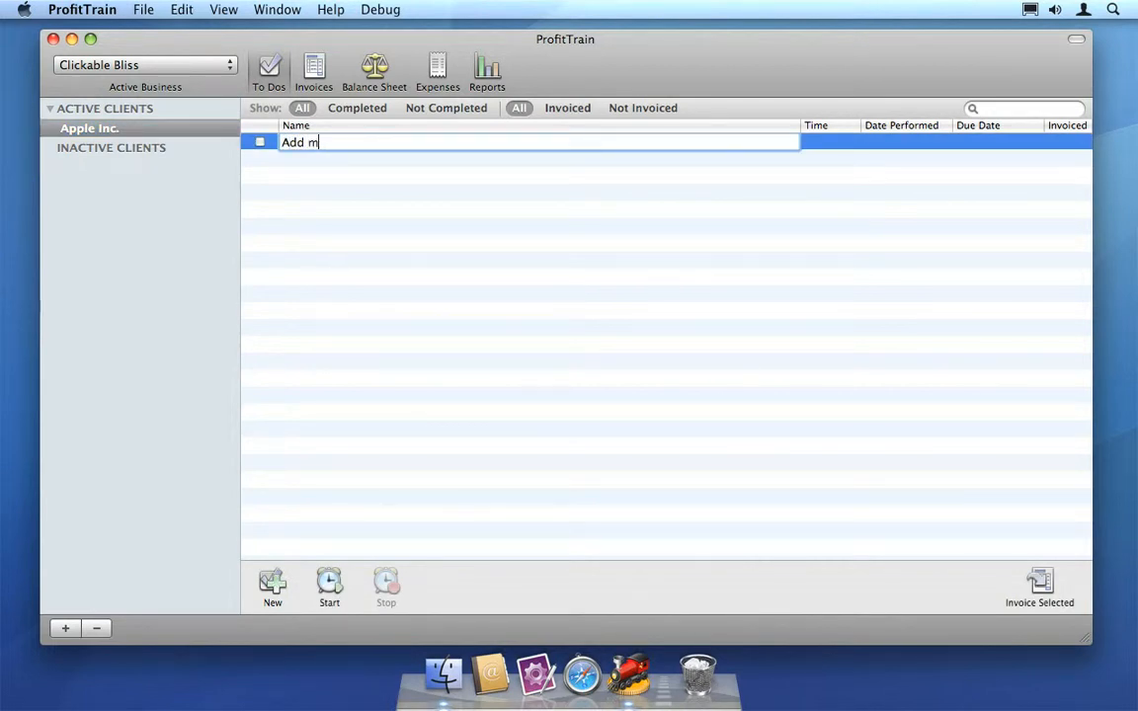
{"action": "type", "text": "int stats to client's blog."}
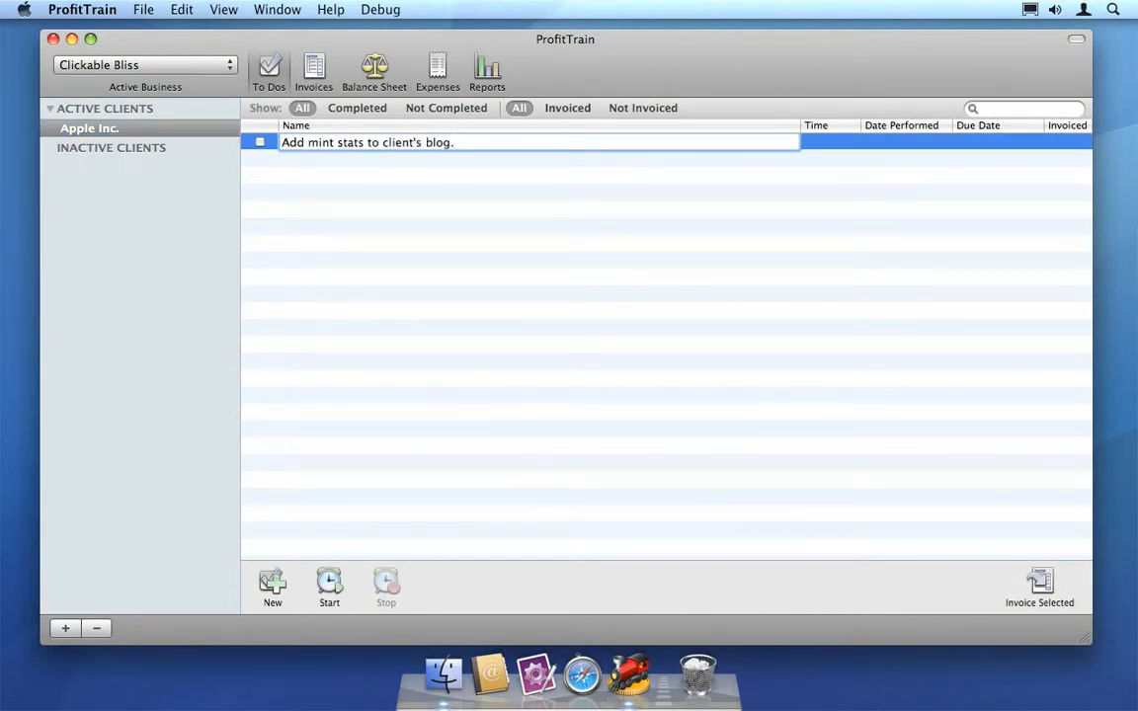
{"action": "key", "text": "Return"}
{"action": "double_click", "coordinate": [816, 144]}
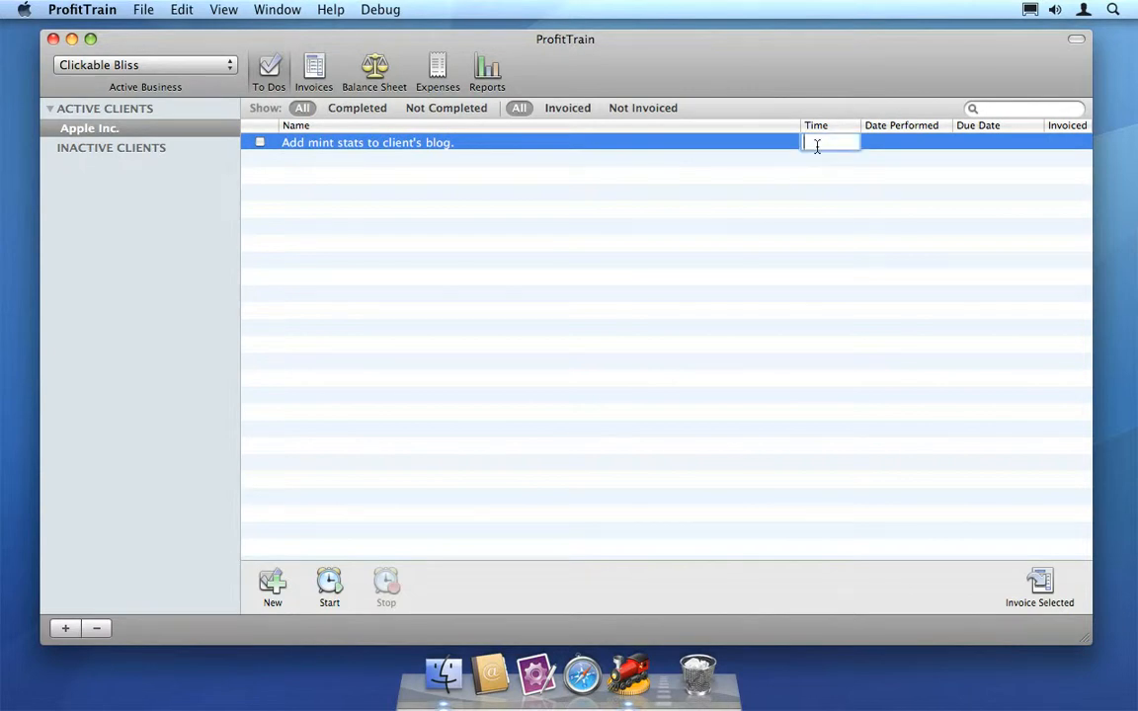
{"action": "type", "text": "1:00"}
{"action": "key", "text": "Return"}
Start the timer on the mint stats to-do and stop it after a few seconds.
{"action": "right_click", "coordinate": [819, 146]}
{"action": "left_click", "coordinate": [924, 180]}
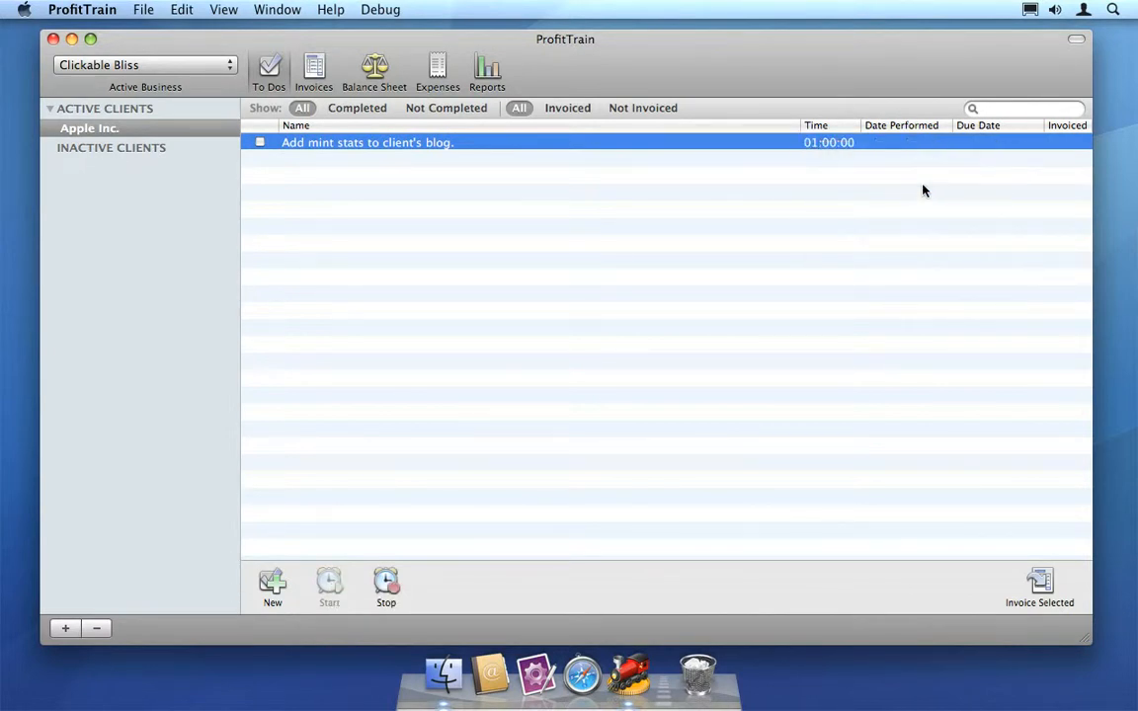
{"action": "left_click", "coordinate": [848, 148]}
{"action": "right_click", "coordinate": [847, 146]}
{"action": "left_click", "coordinate": [915, 196]}
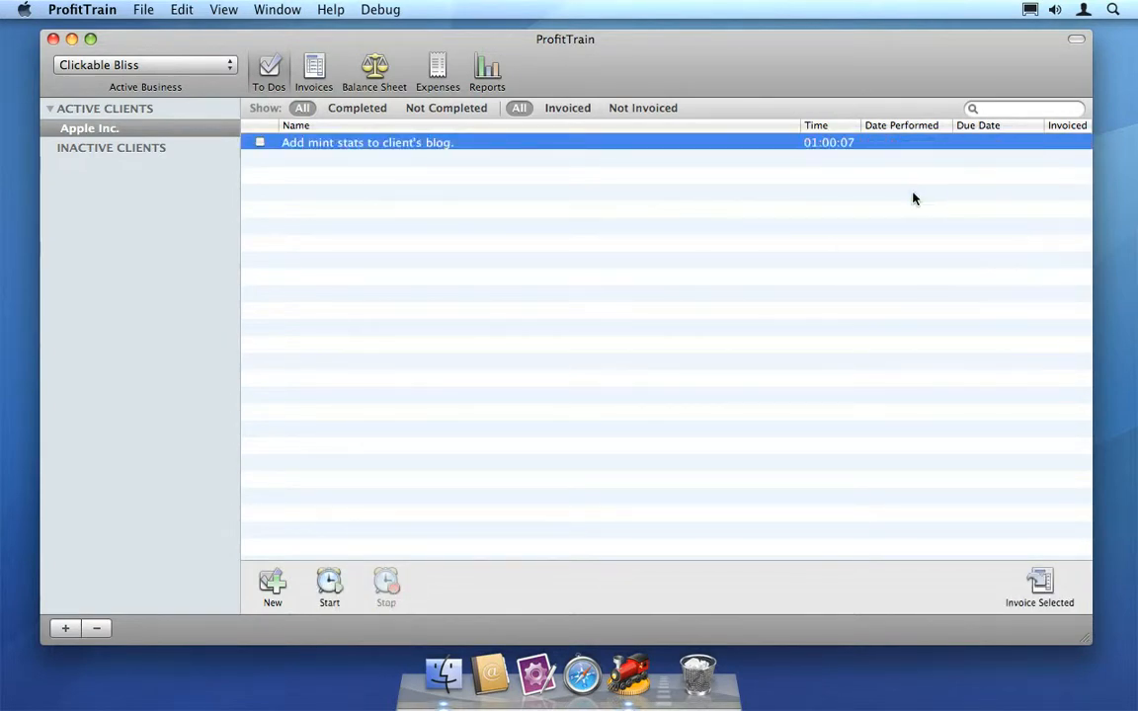
Generate an invoice from the mint stats to-do and accept its line item.
{"action": "left_click", "coordinate": [1042, 584]}
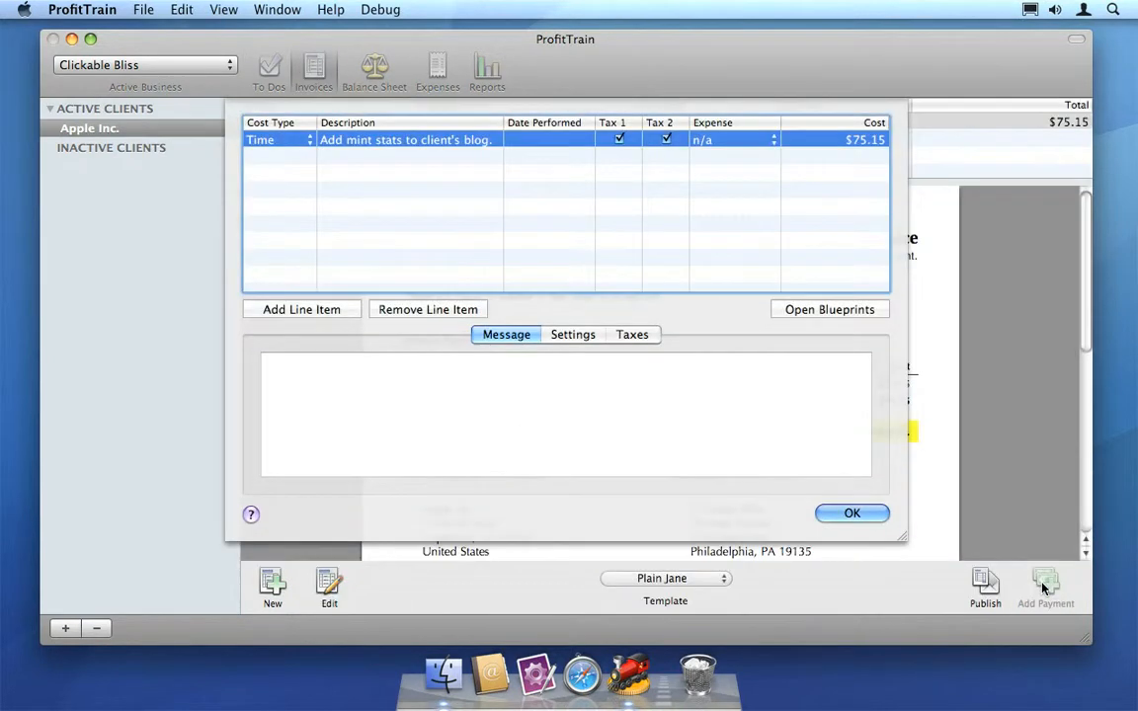
{"action": "left_click", "coordinate": [852, 514]}
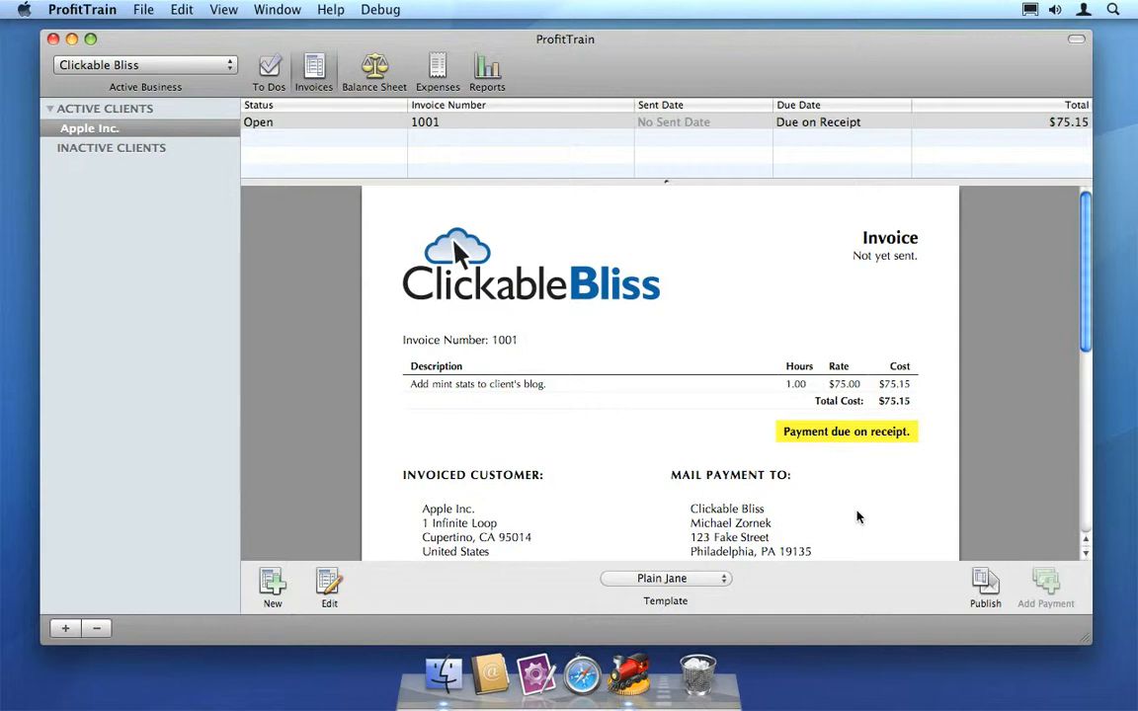
Create a new, empty invoice for Apple Inc.
{"action": "left_click", "coordinate": [274, 585]}
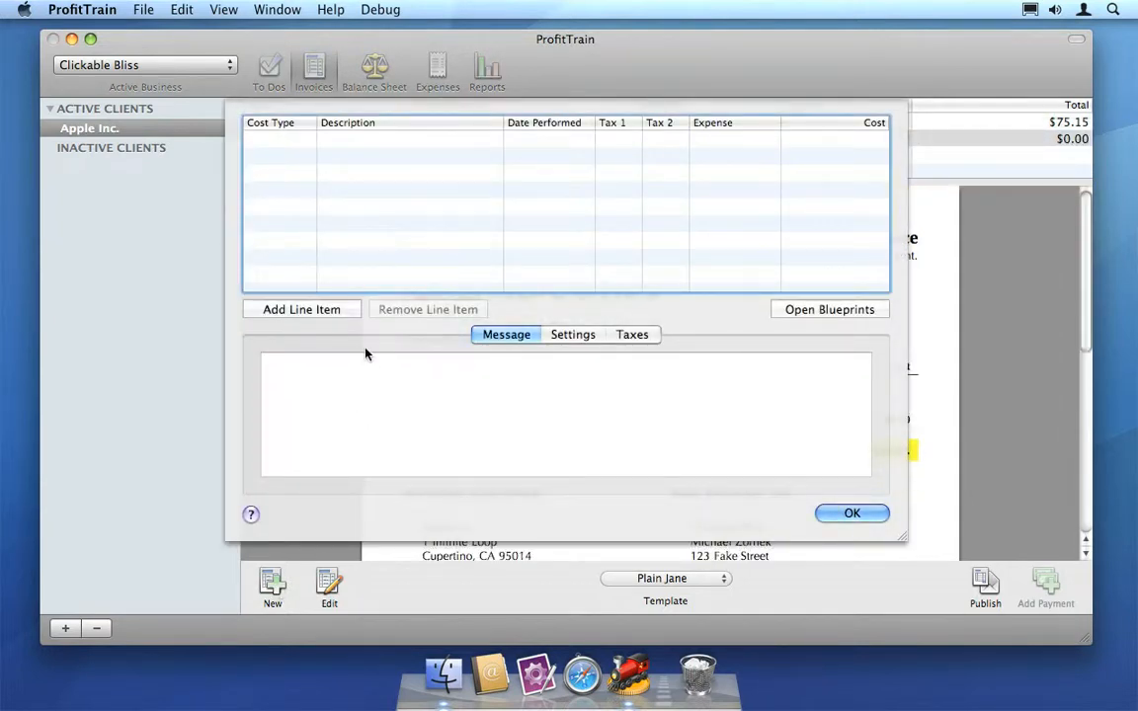
Add two blank line items to the new invoice and remove both of them.
{"action": "left_click", "coordinate": [341, 310]}
{"action": "left_click", "coordinate": [341, 310]}
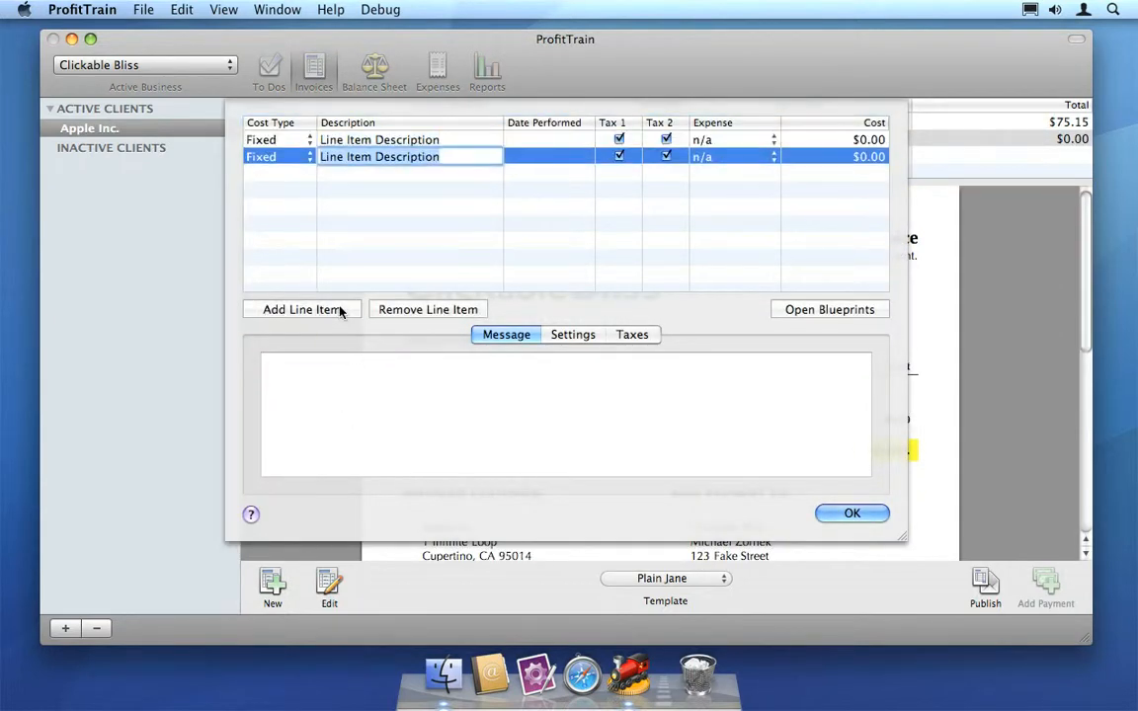
{"action": "left_click", "coordinate": [430, 310]}
{"action": "left_click", "coordinate": [430, 310]}
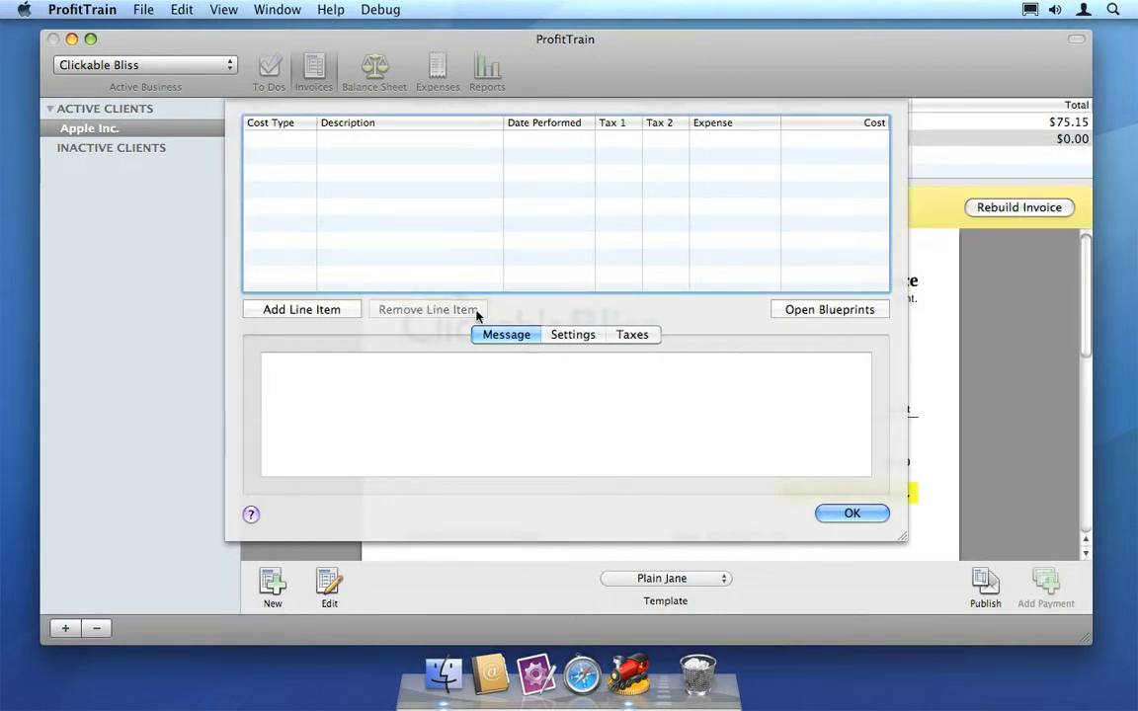
Add the Yearly Hosting Fee and Standard Website Design blueprints to the new invoice and accept its line items.
{"action": "left_click", "coordinate": [855, 315]}
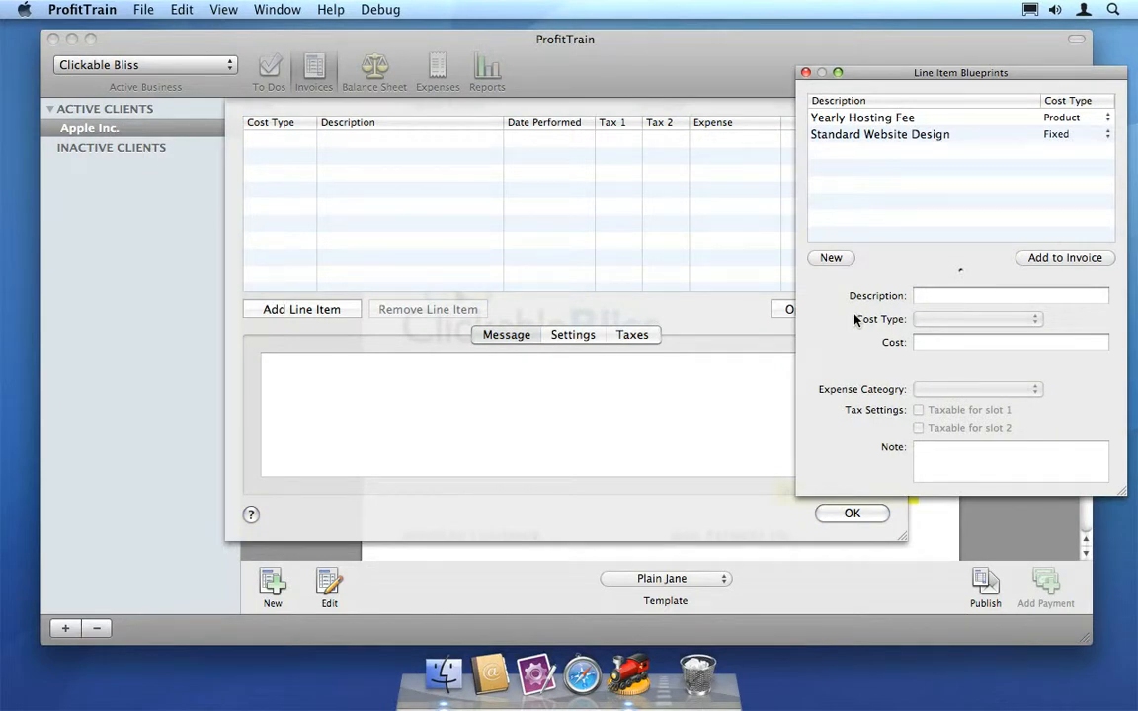
{"action": "left_click_drag", "start_coordinate": [871, 120], "coordinate": [871, 149]}
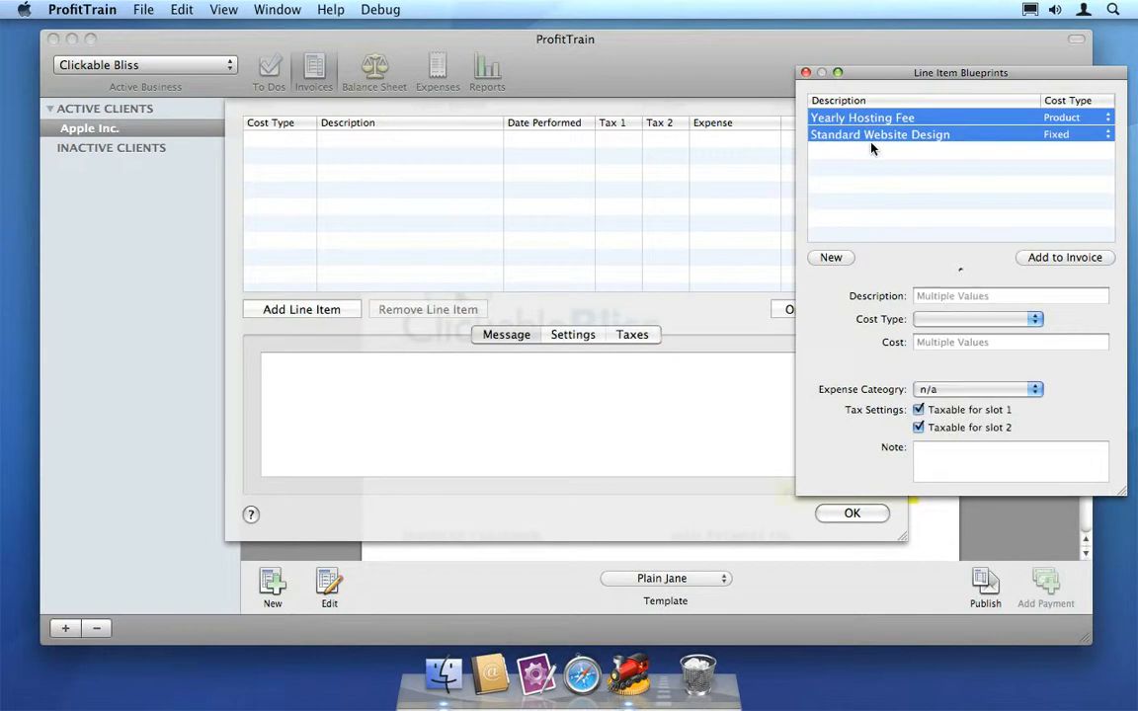
{"action": "left_click", "coordinate": [1032, 259]}
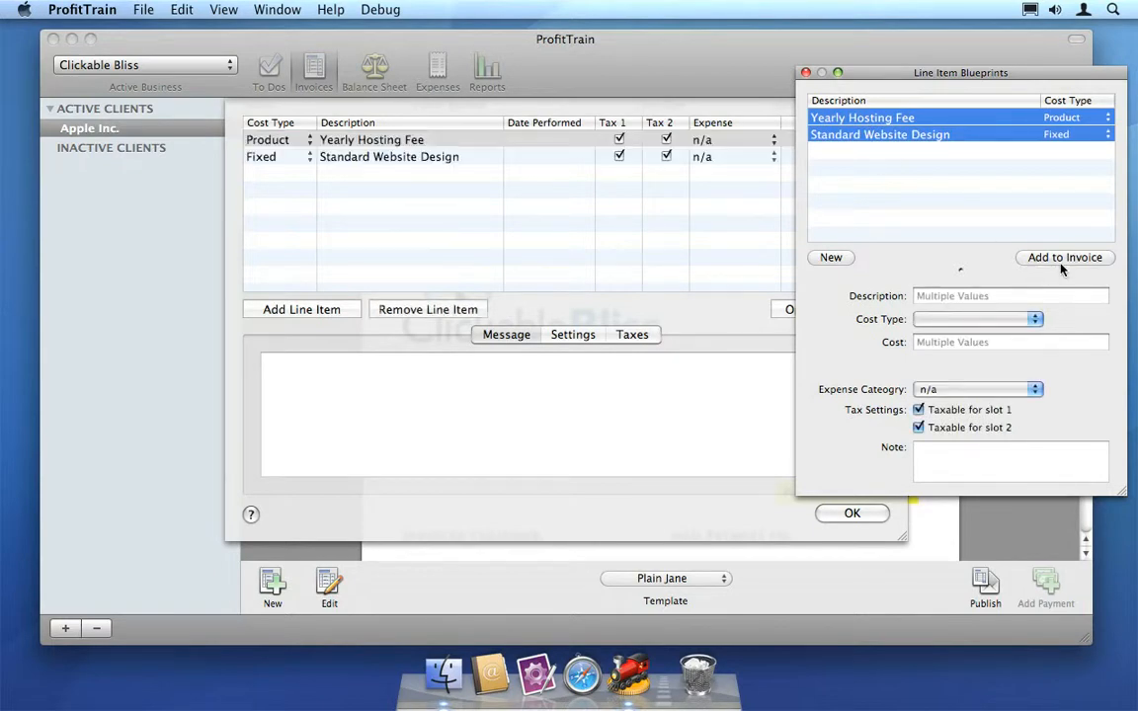
{"action": "left_click", "coordinate": [803, 72]}
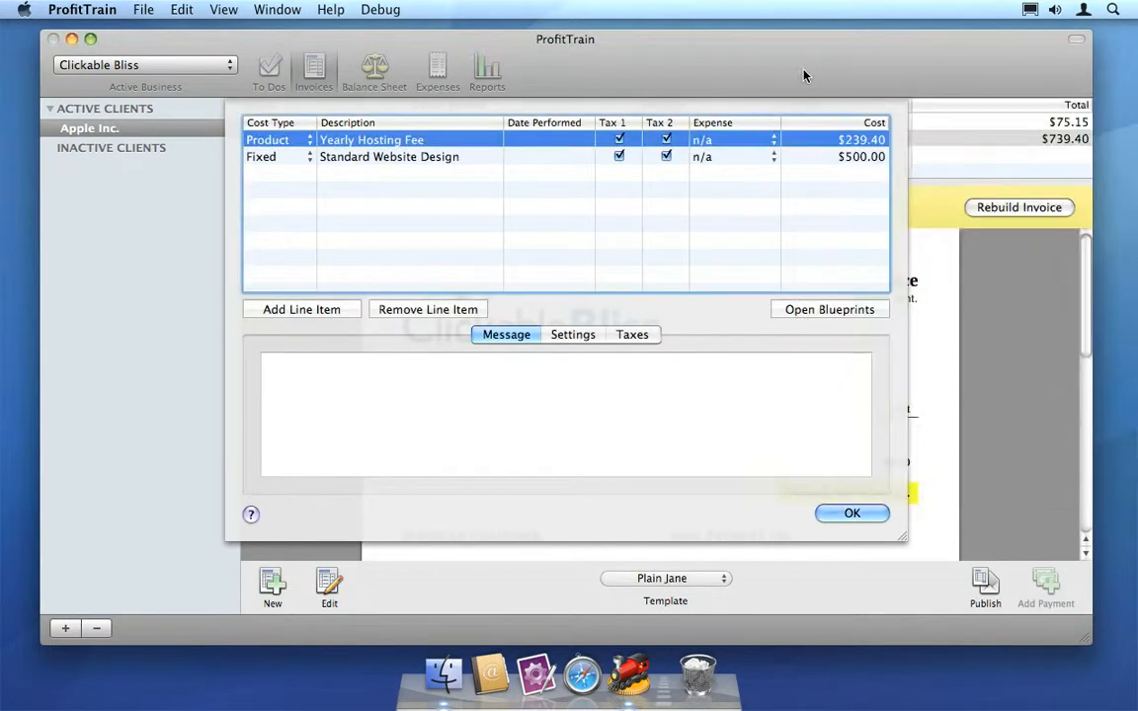
{"action": "left_click", "coordinate": [840, 516]}
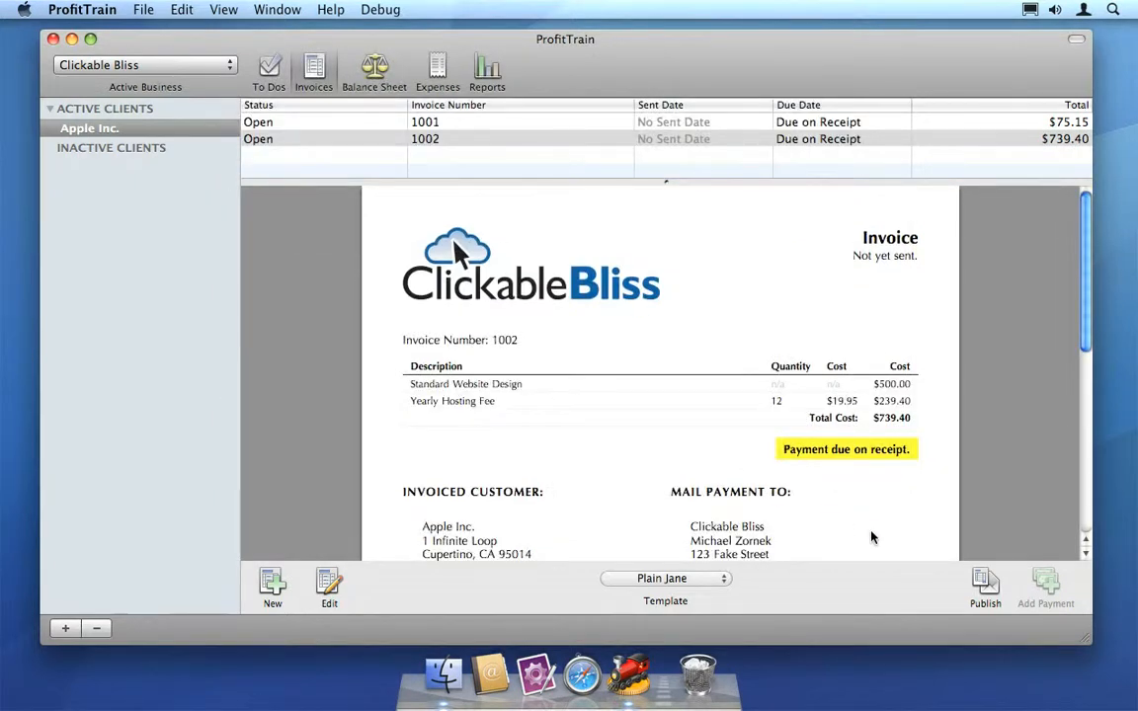
Publish the new invoice with sent date 2/2/10 and due on receipt, and look over its print, preview, e-mail and save options.
{"action": "left_click", "coordinate": [991, 591]}
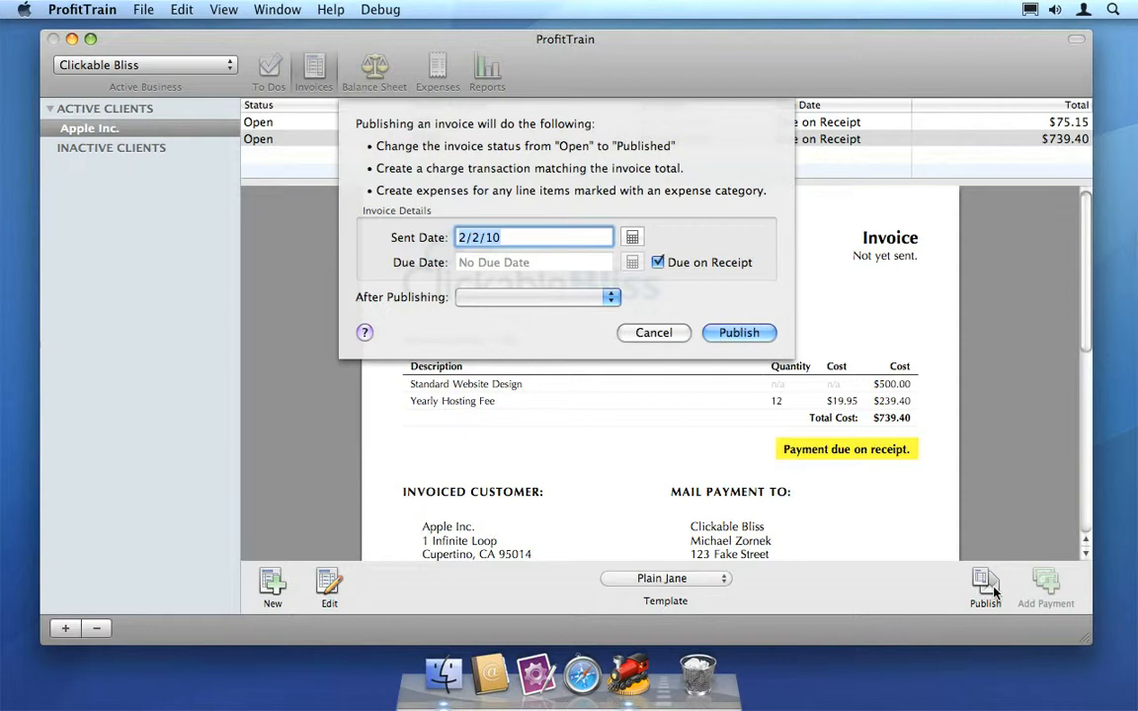
{"action": "left_click", "coordinate": [610, 297]}
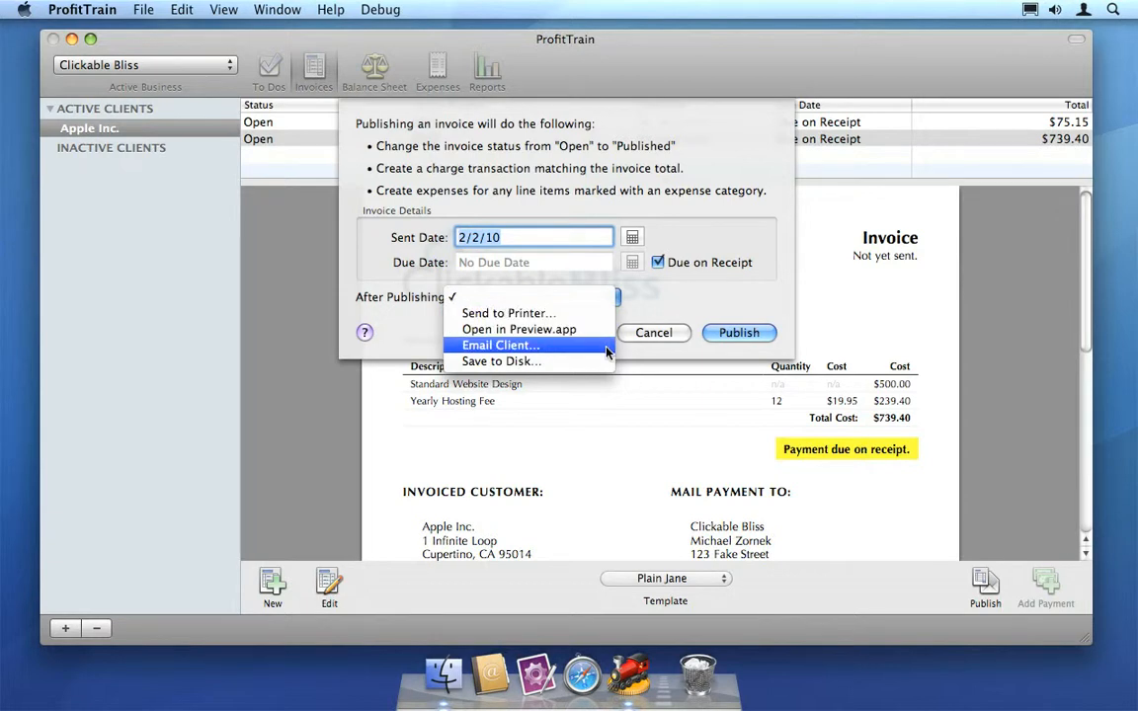
{"action": "left_click", "coordinate": [732, 333]}
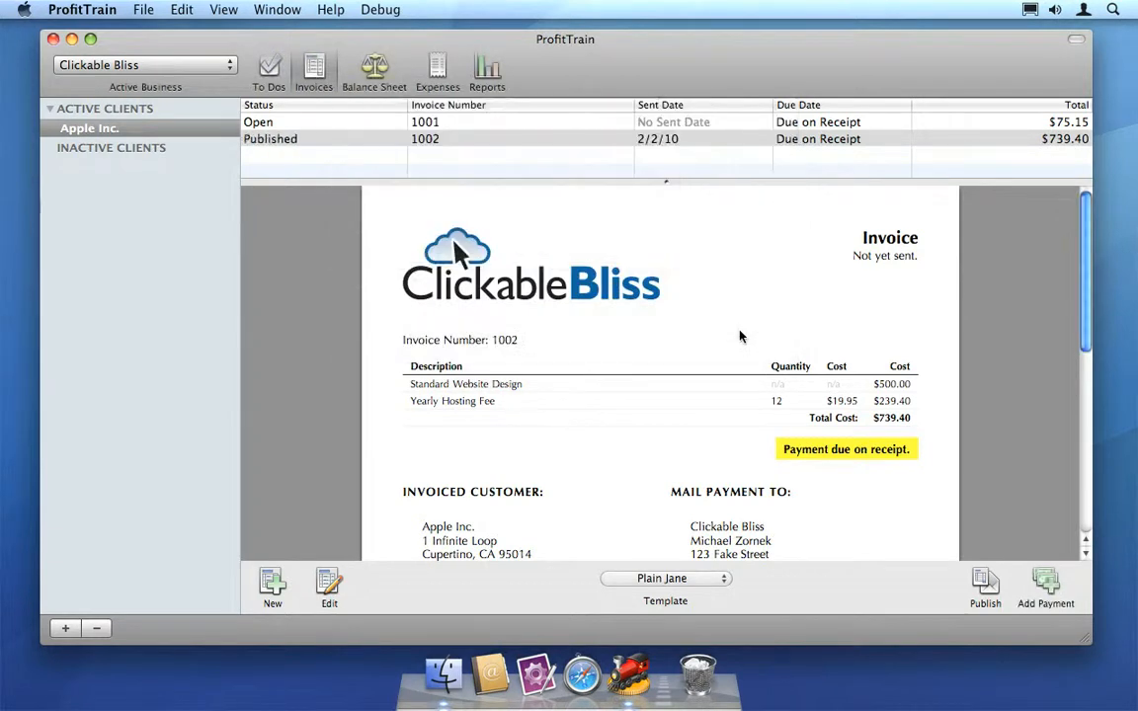
{"action": "left_click", "coordinate": [985, 580]}
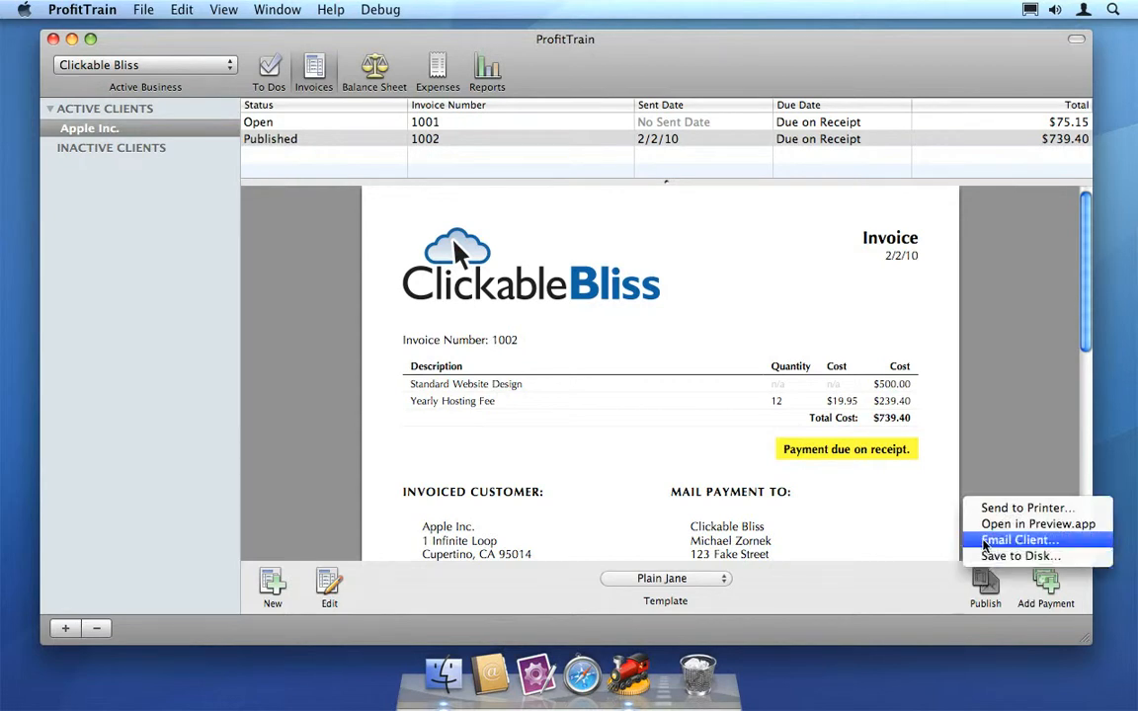
{"action": "left_click", "coordinate": [969, 478]}
Record a payment of $739.40 dated 2/9/10 against the published invoice.
{"action": "left_click", "coordinate": [1044, 585]}
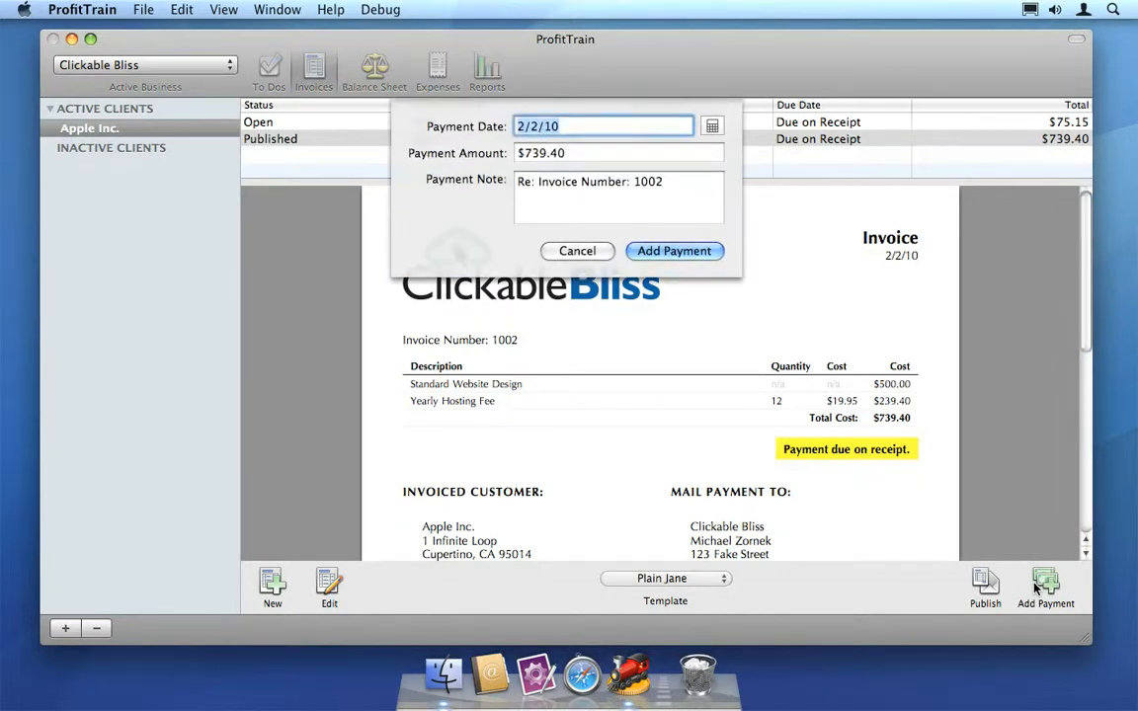
{"action": "left_click", "coordinate": [710, 126]}
{"action": "double_click", "coordinate": [748, 194]}
{"action": "left_click", "coordinate": [683, 251]}
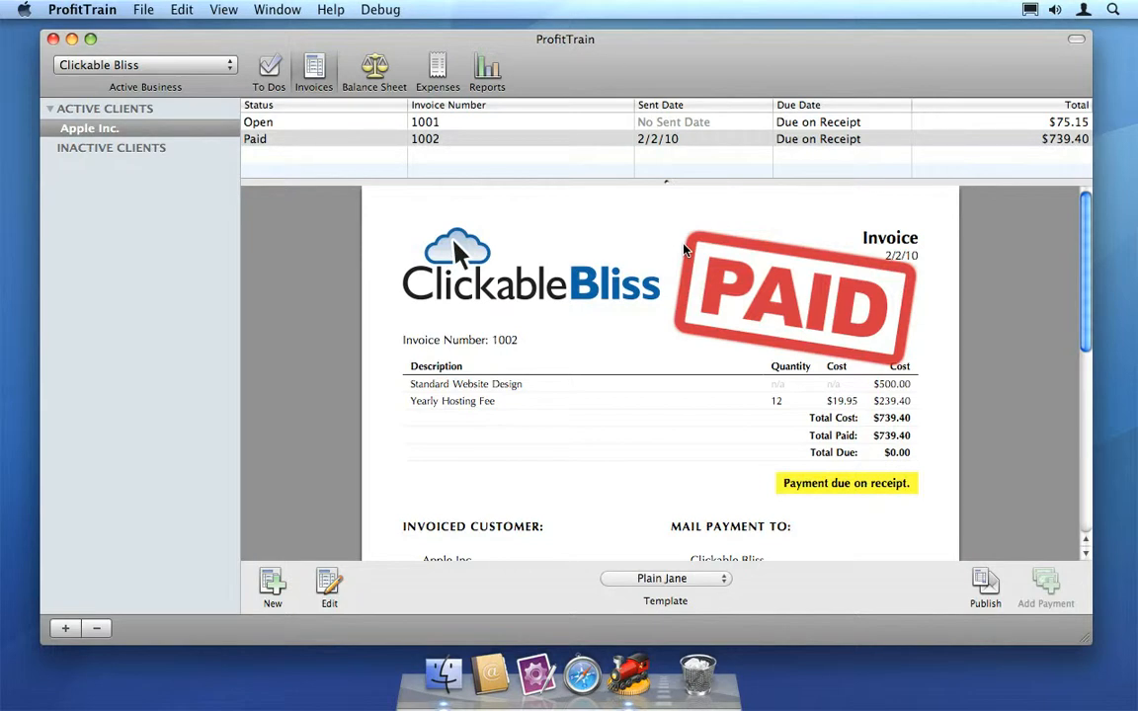
Review the charge and payment entries of the paid invoice in Apple Inc.'s balance sheet.
{"action": "left_click", "coordinate": [374, 79]}
{"action": "left_click", "coordinate": [364, 120]}
{"action": "left_click", "coordinate": [513, 140]}
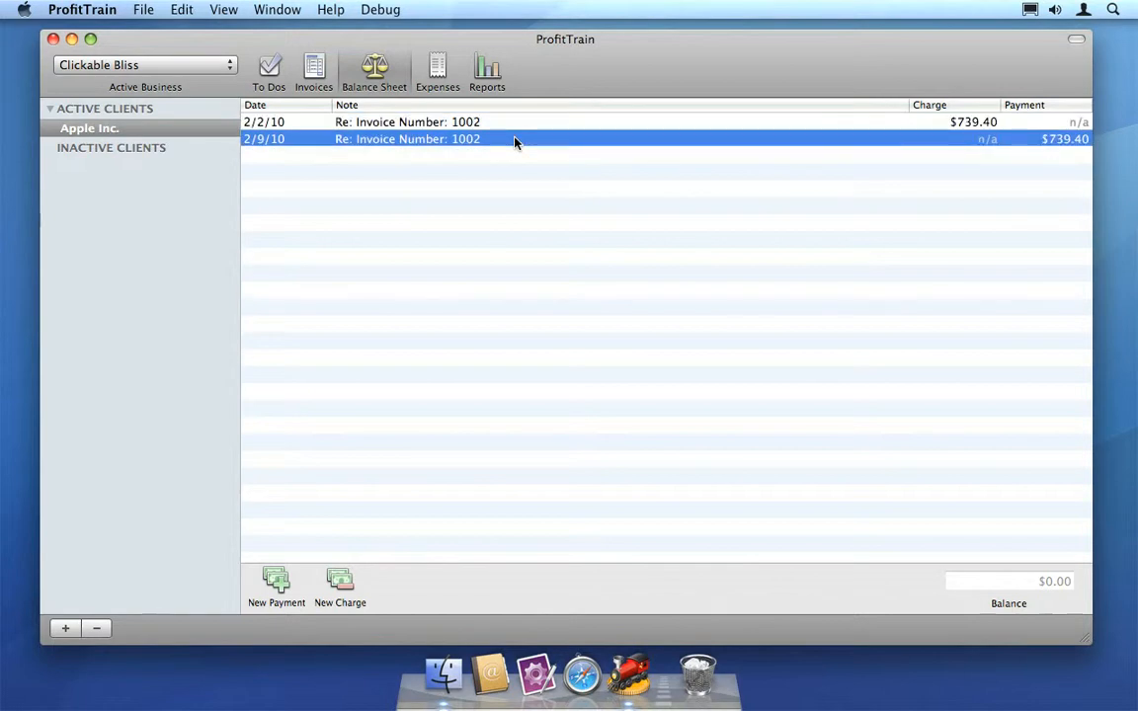